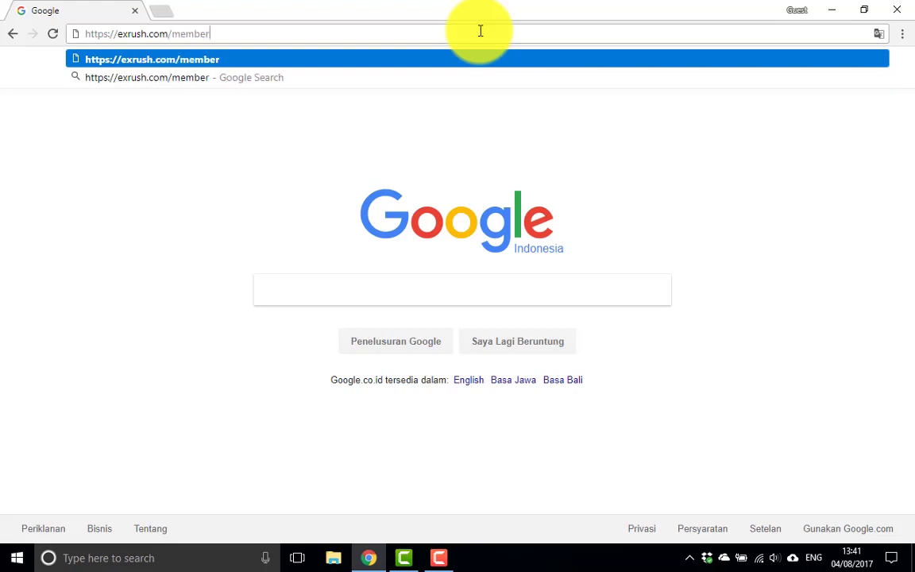
Go to exrush.com/member and open the Download Tokobot Full Version page from the active resources.
type("er")
key("Return")
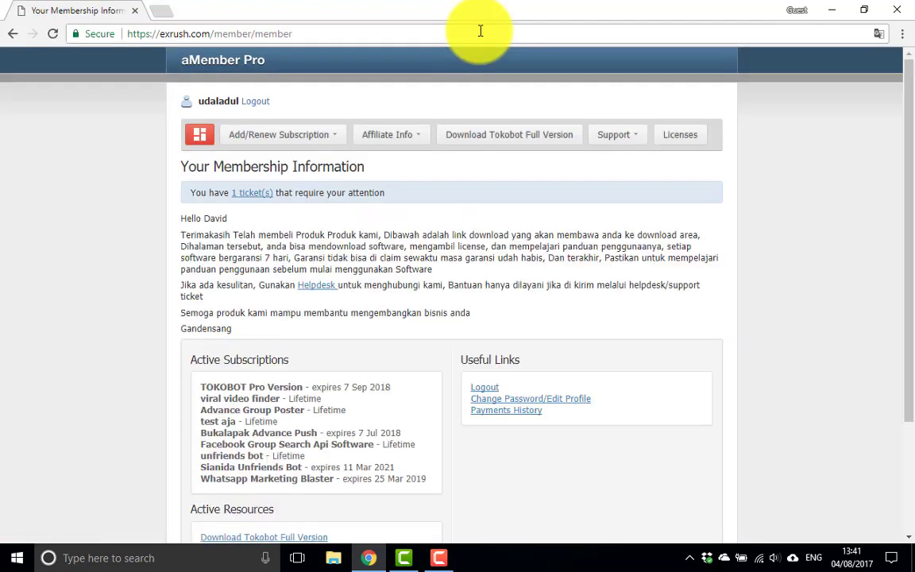
scroll(489, 191, "down", 1)
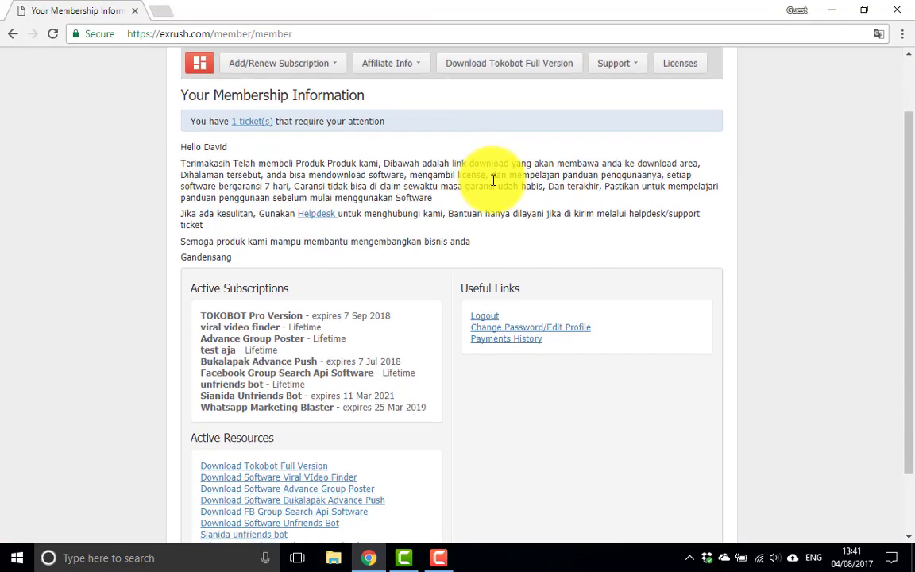
scroll(360, 187, "down", 1)
scroll(359, 186, "down", 1)
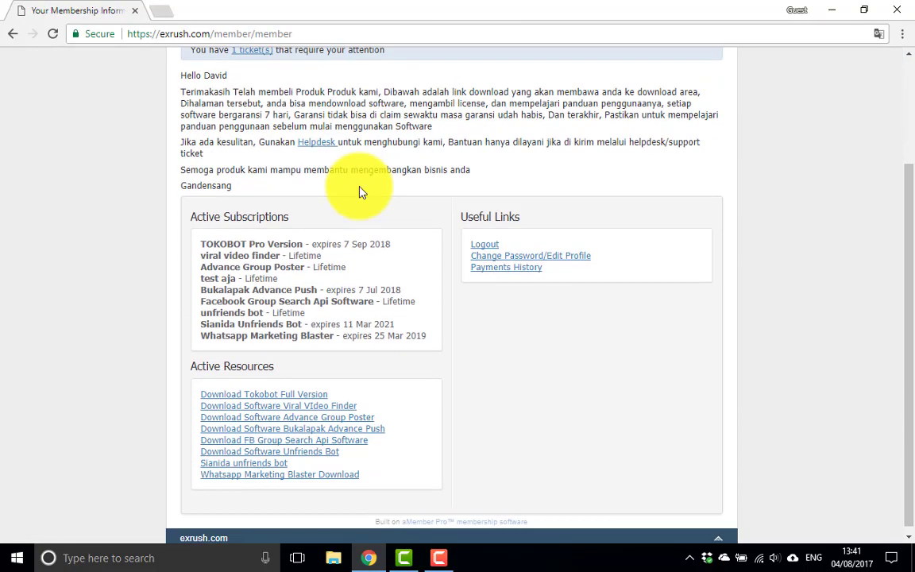
scroll(362, 189, "up", 1)
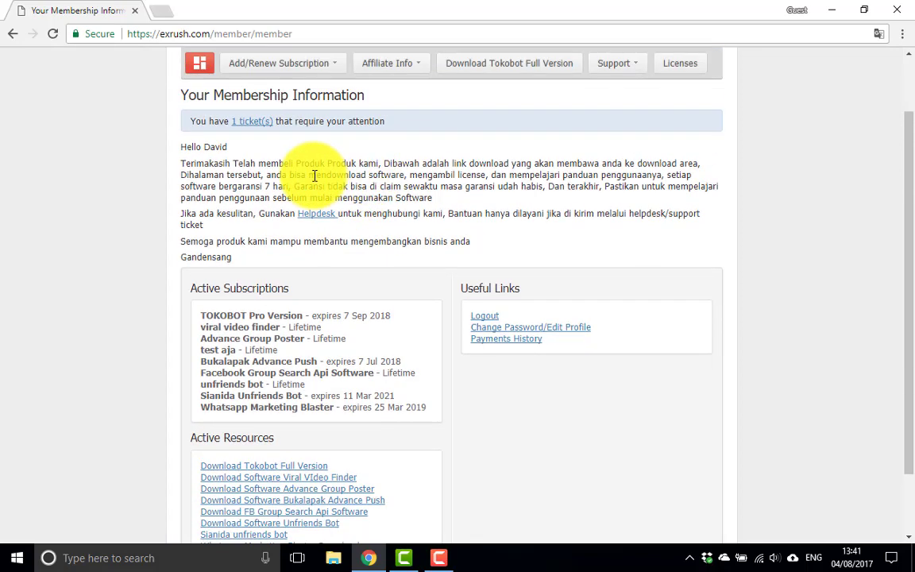
scroll(313, 181, "down", 1)
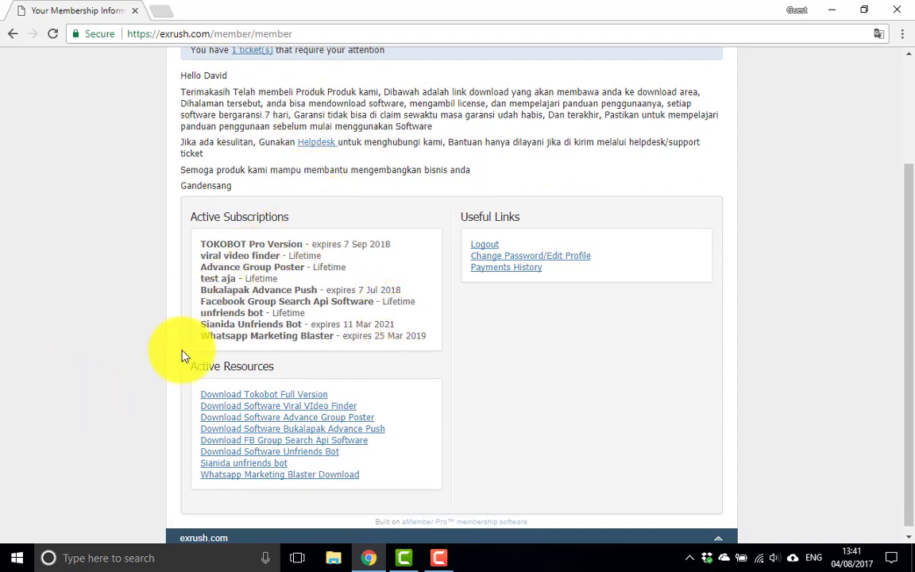
scroll(181, 354, "down", 1)
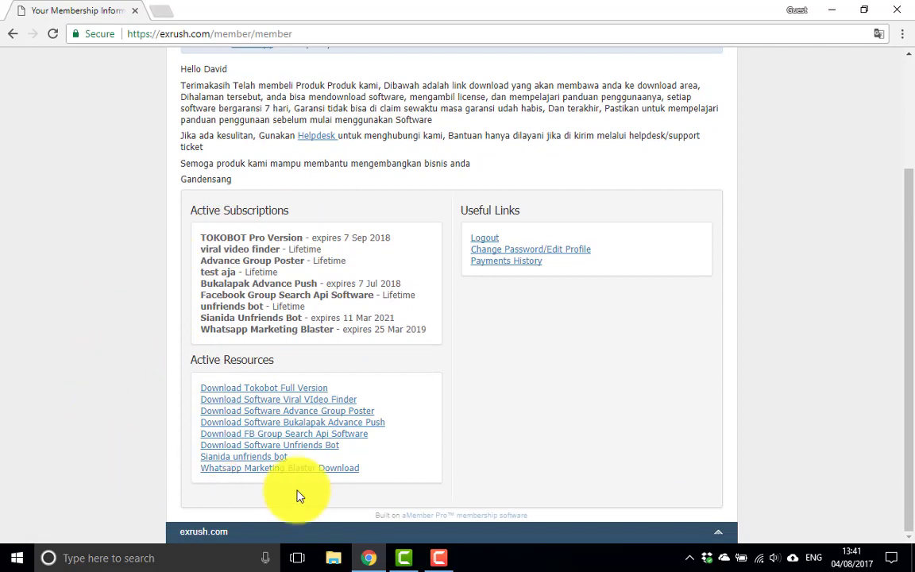
left_click(304, 389)
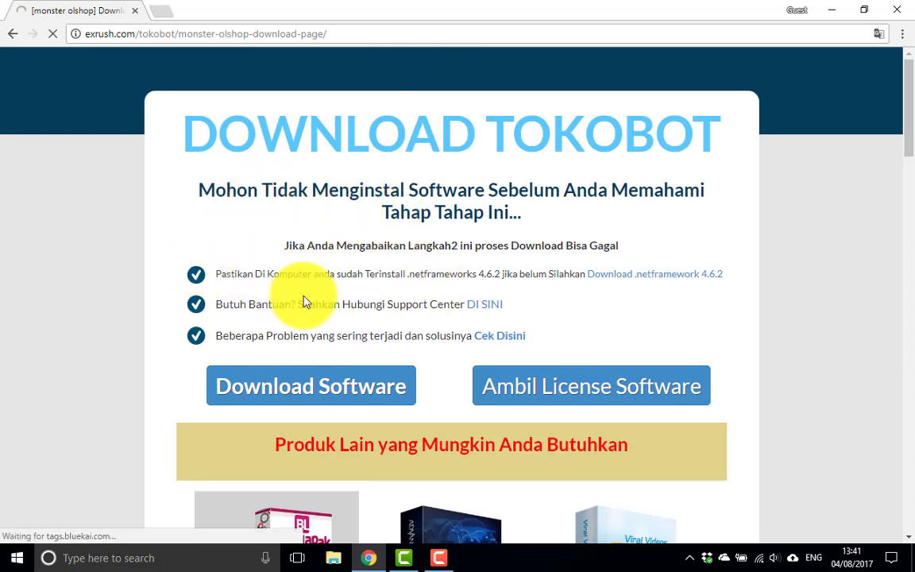
scroll(306, 303, "down", 1)
scroll(297, 333, "down", 6)
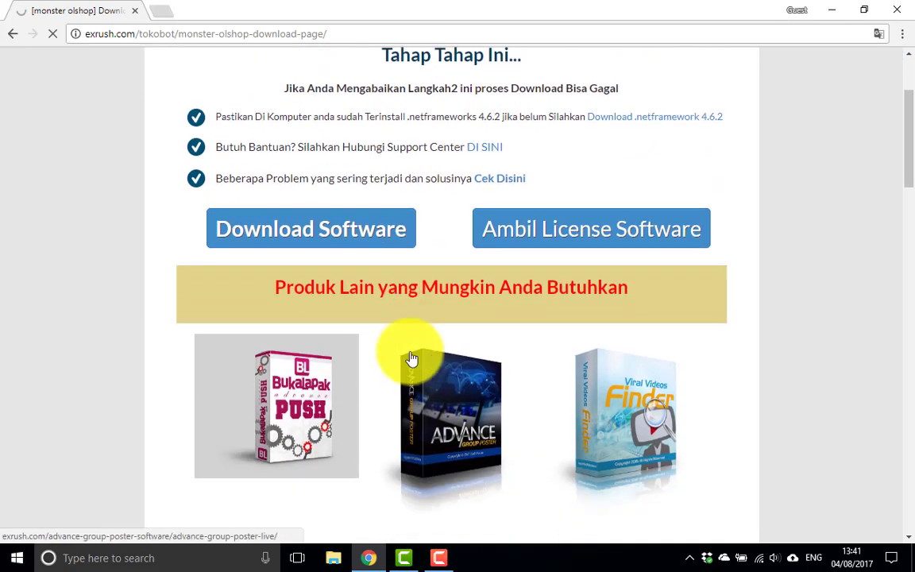
scroll(425, 310, "down", 5)
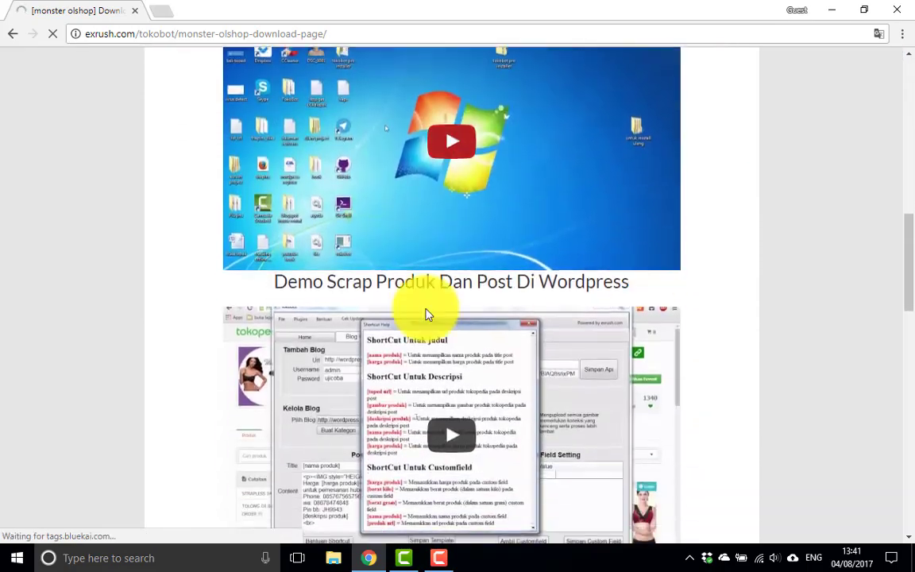
scroll(592, 303, "up", 10)
scroll(596, 295, "up", 3)
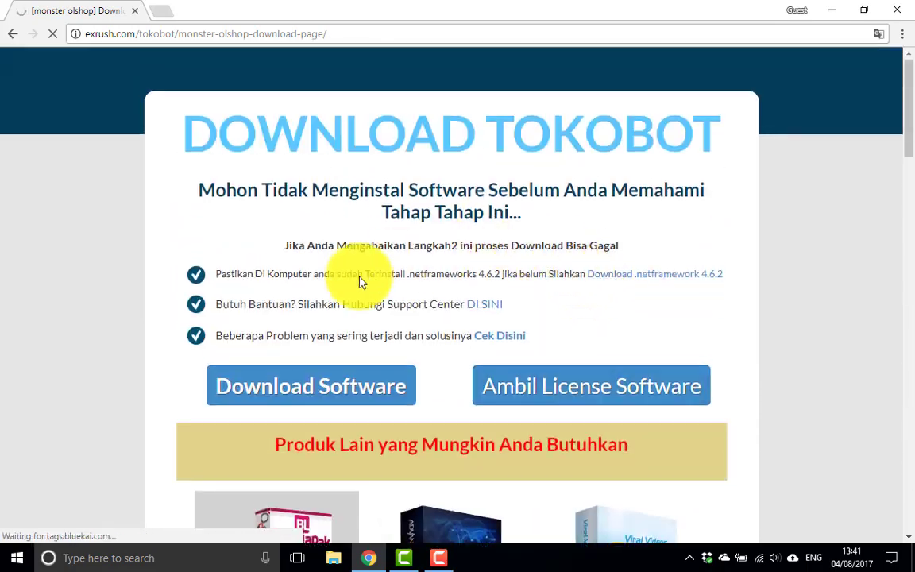
left_click(314, 384)
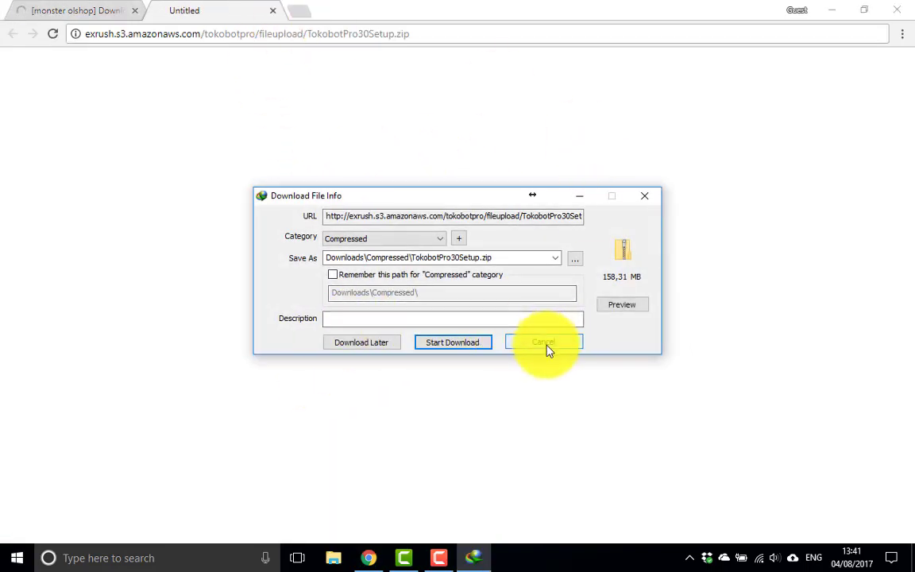
left_click(547, 350)
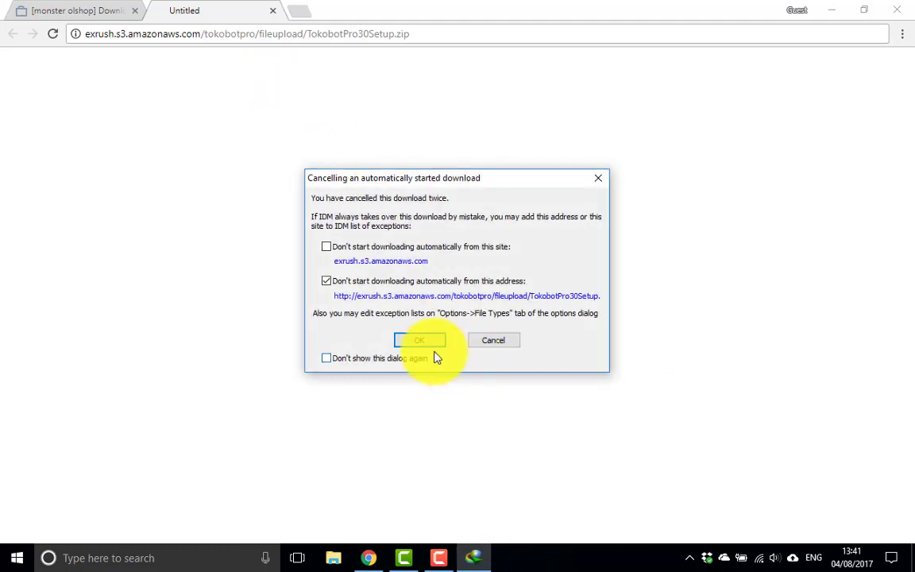
left_click(493, 340)
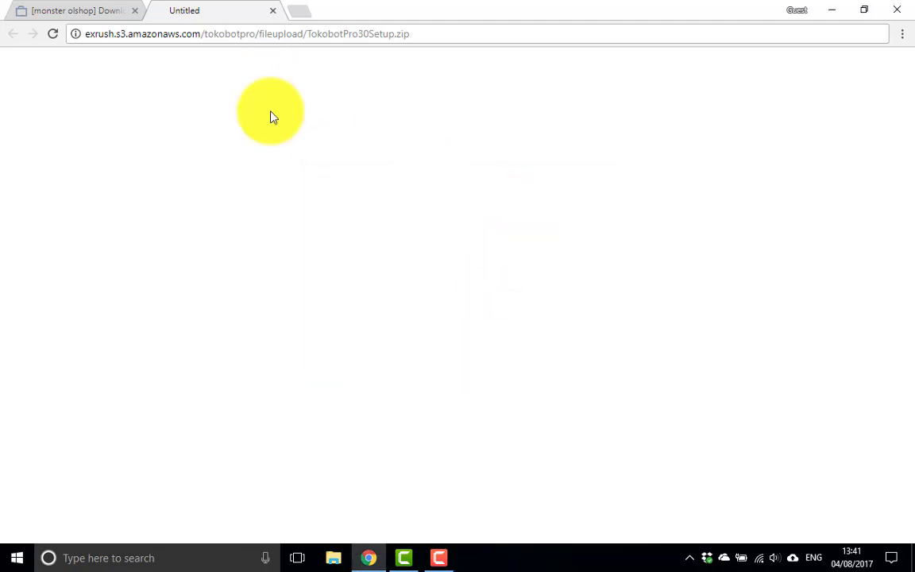
left_click(272, 11)
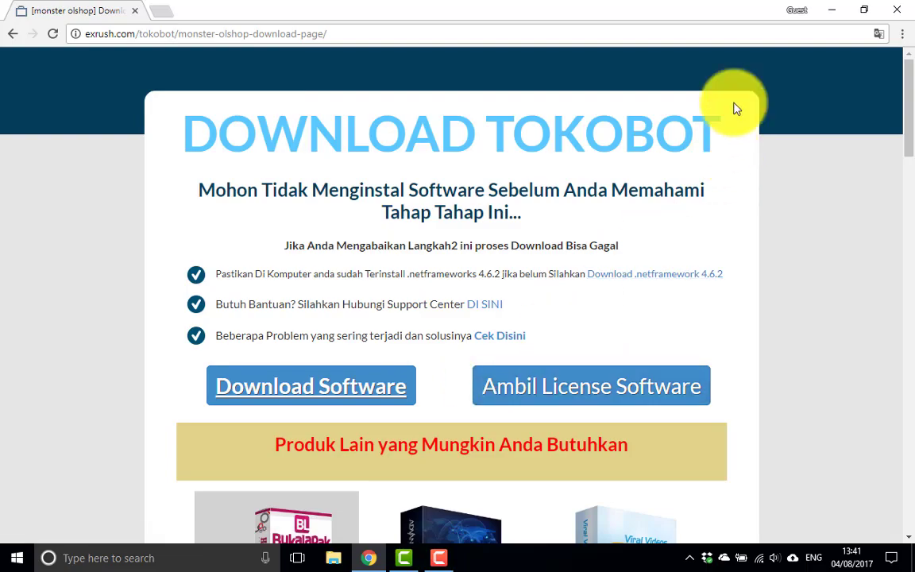
Minimize the browser and extract the TokobotPro30Setup archive directly onto the desktop with 7-Zip.
left_click(834, 9)
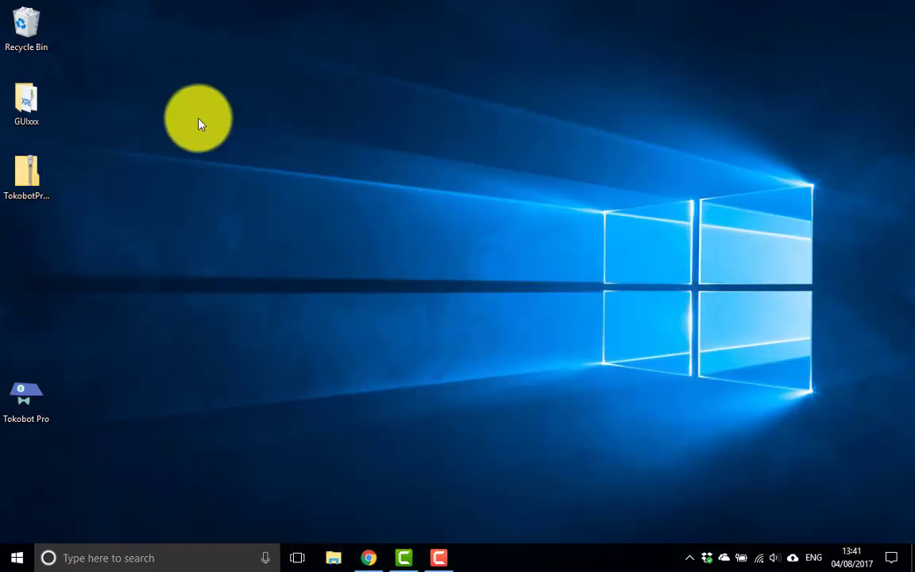
left_click(30, 173)
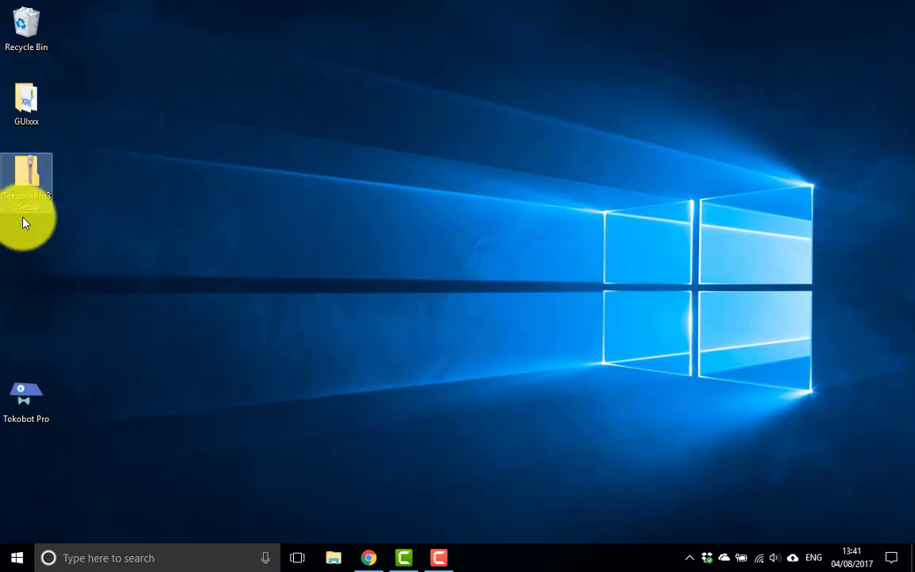
right_click(37, 186)
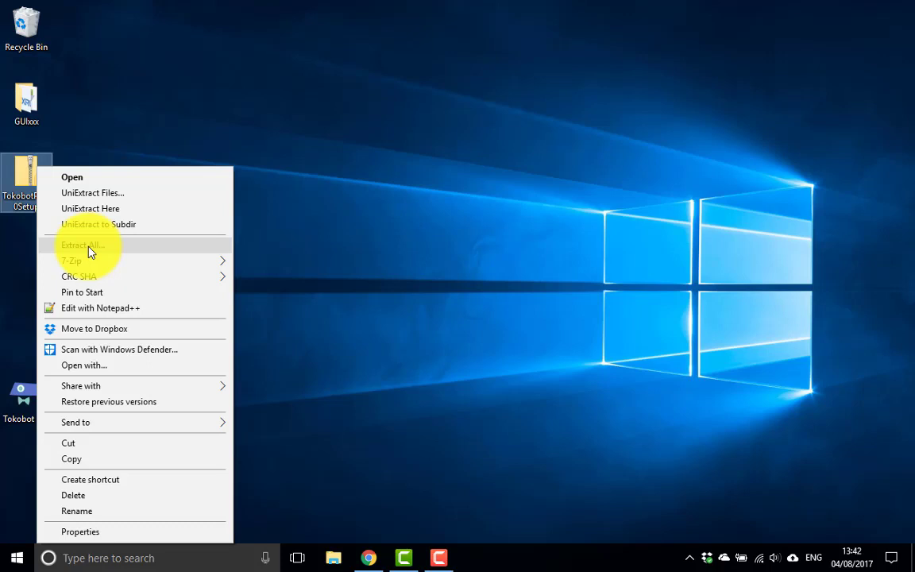
mouse_move(93, 261)
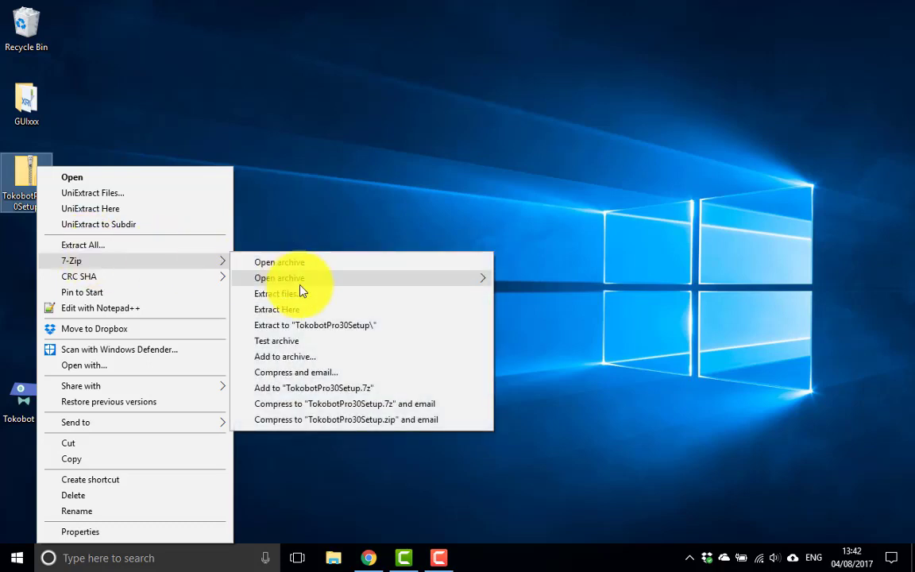
left_click(308, 310)
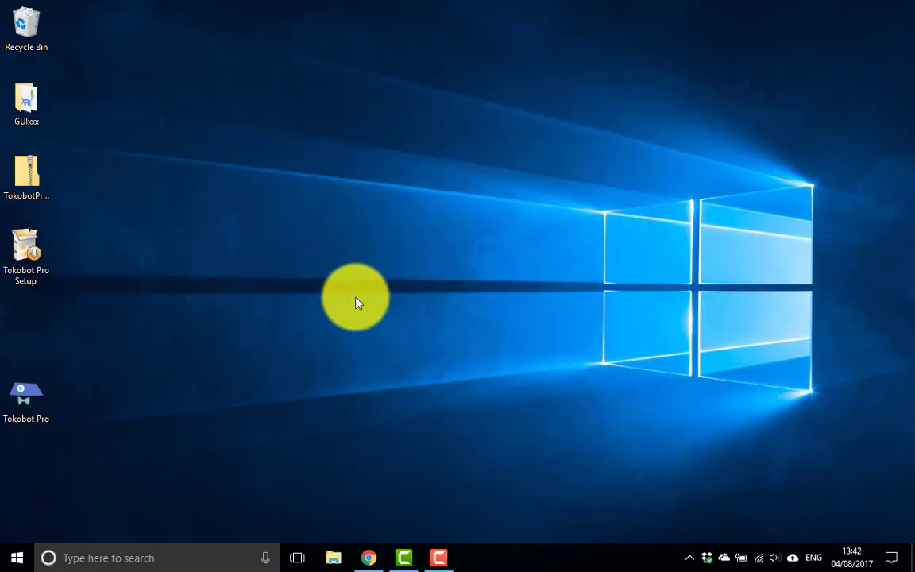
Launch the extracted Tokobot Pro Setup installer from the desktop.
left_click(37, 262)
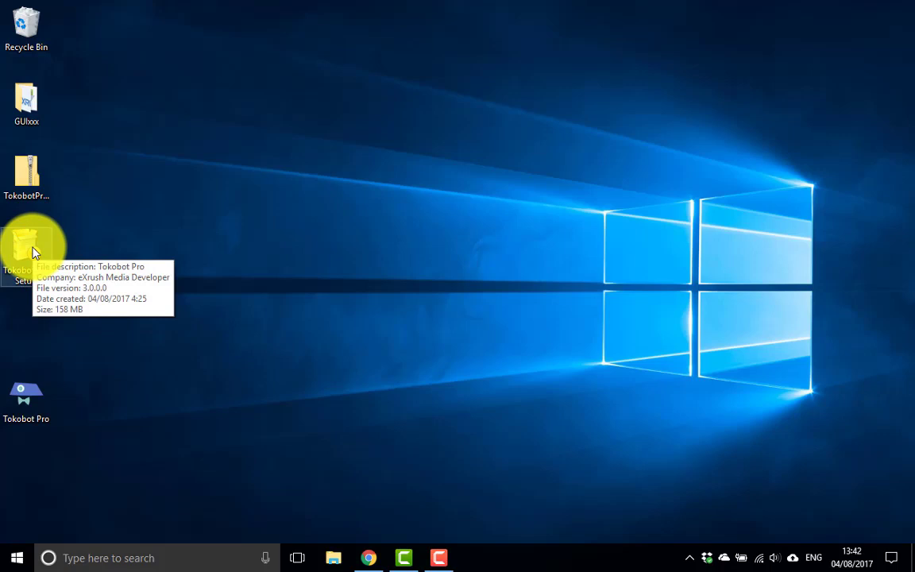
right_click(34, 253)
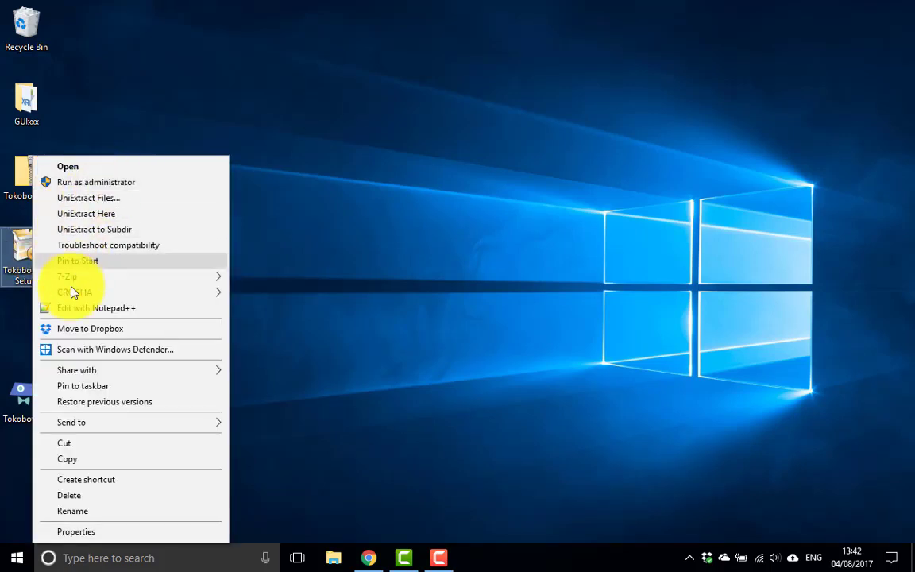
left_click(102, 167)
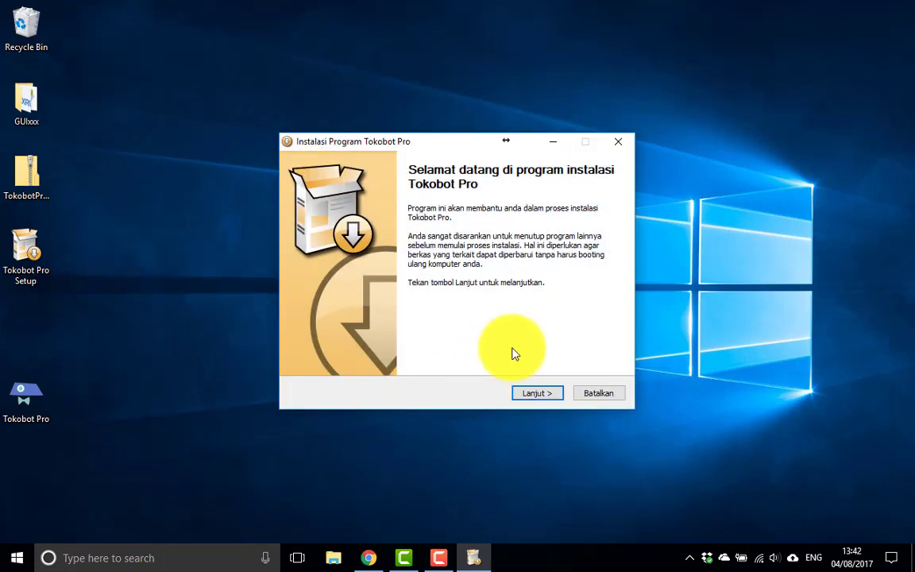
Accept the license agreement, install Tokobot Pro with the offered settings and finish the installer.
left_click(543, 395)
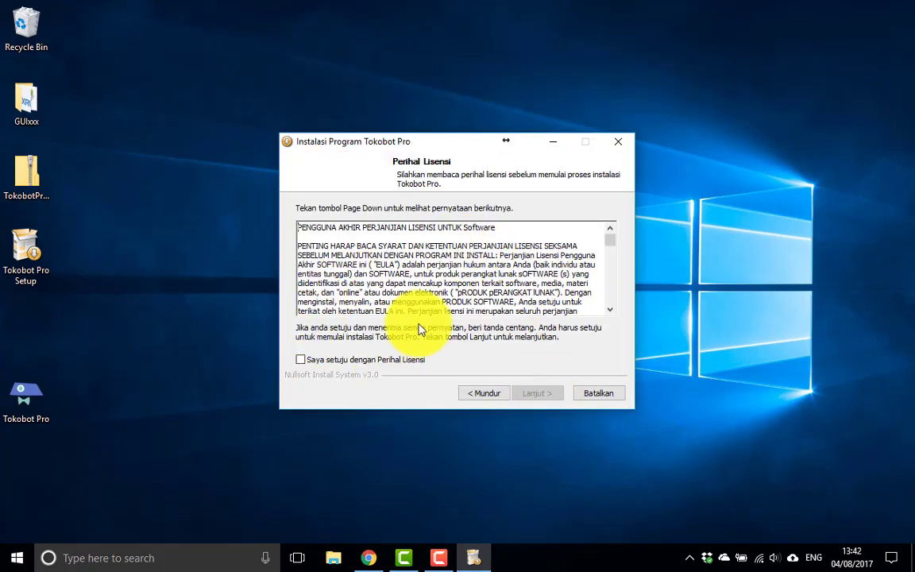
scroll(385, 282, "down", 3)
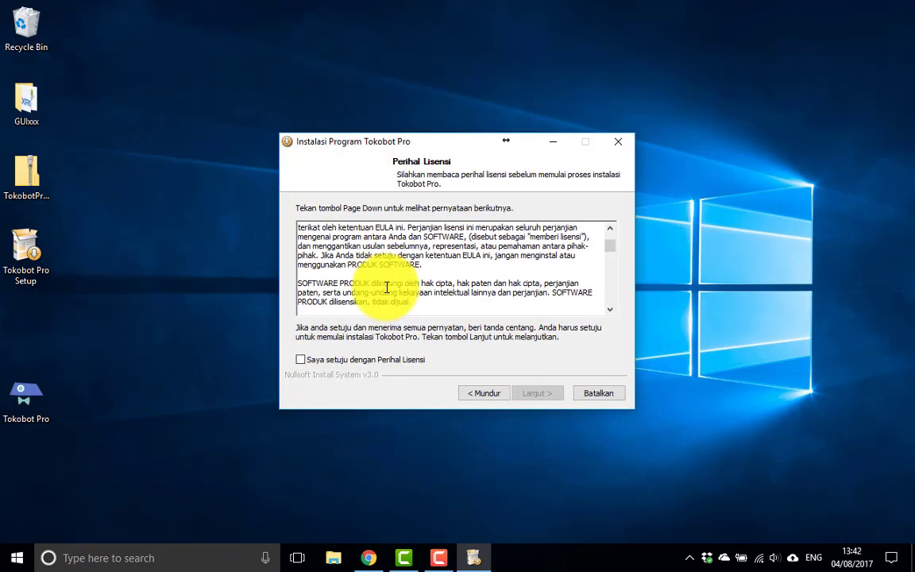
left_click(390, 361)
left_click(540, 394)
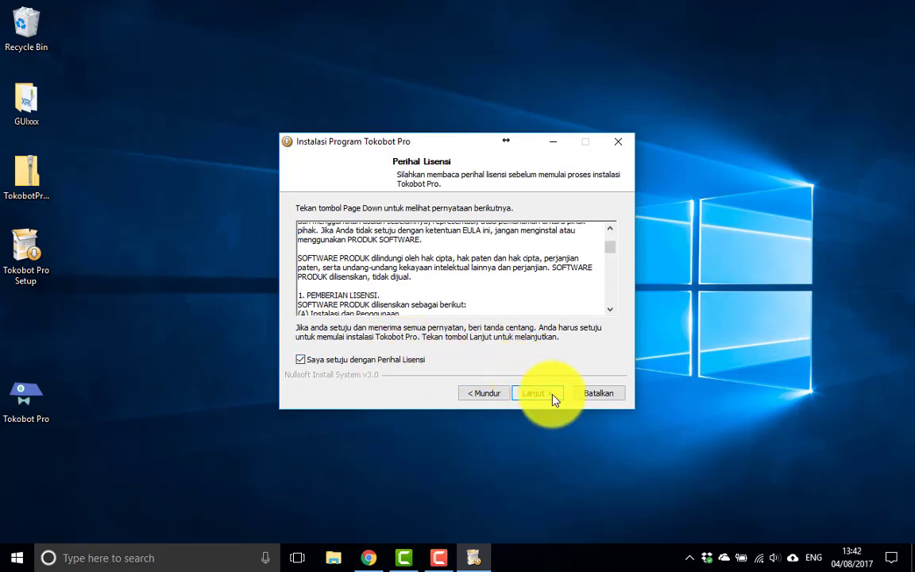
left_click(549, 394)
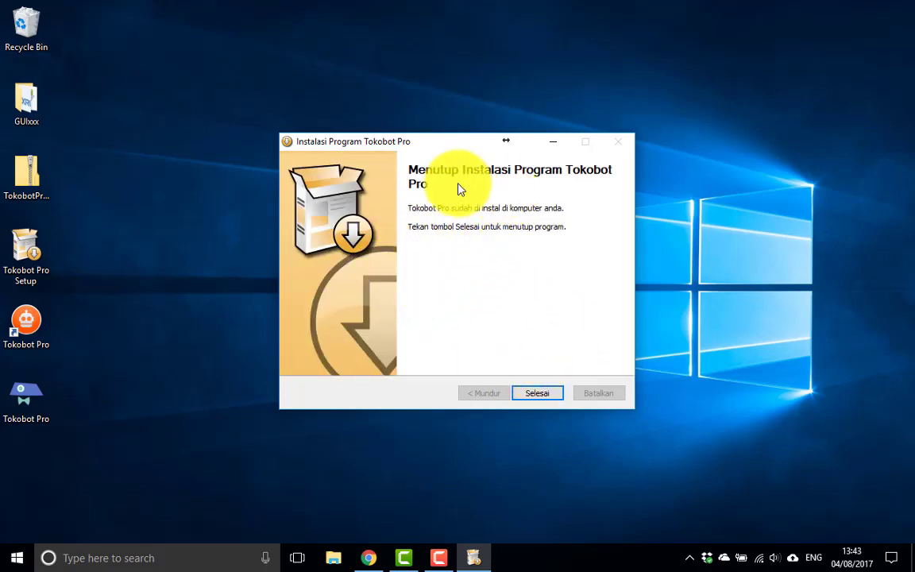
left_click(560, 394)
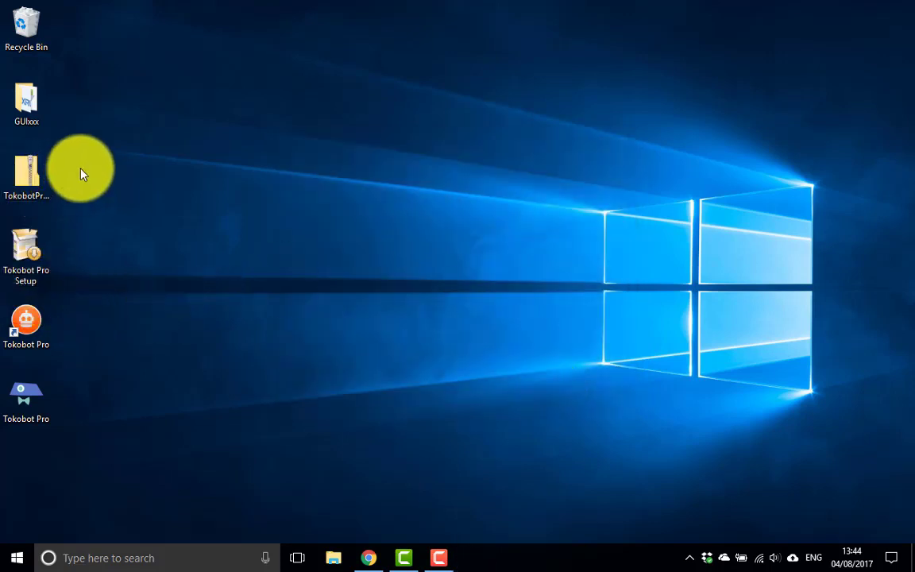
Move the Tokobot archive and setup file to the Recycle Bin, and run the orange Tokobot Pro shortcut as administrator.
left_click_drag(79, 155, 30, 20)
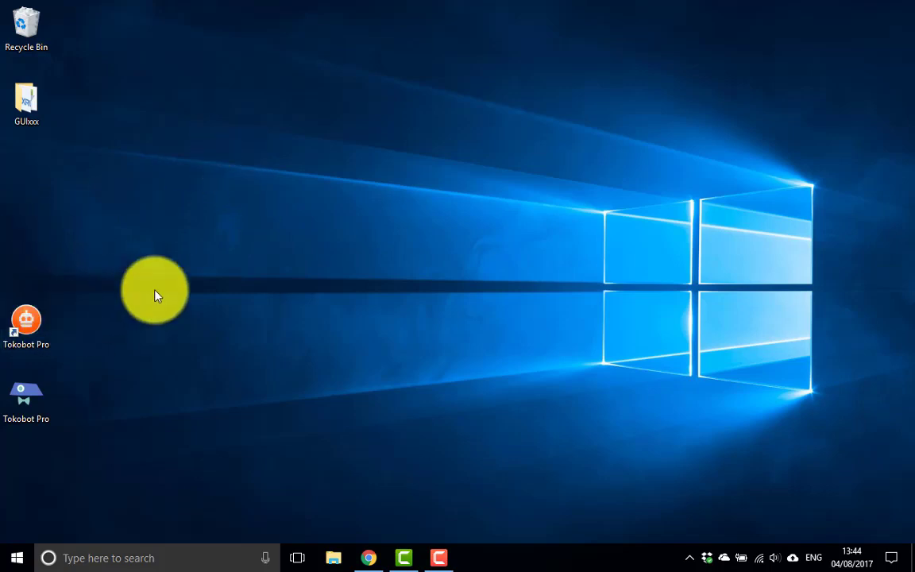
right_click(26, 326)
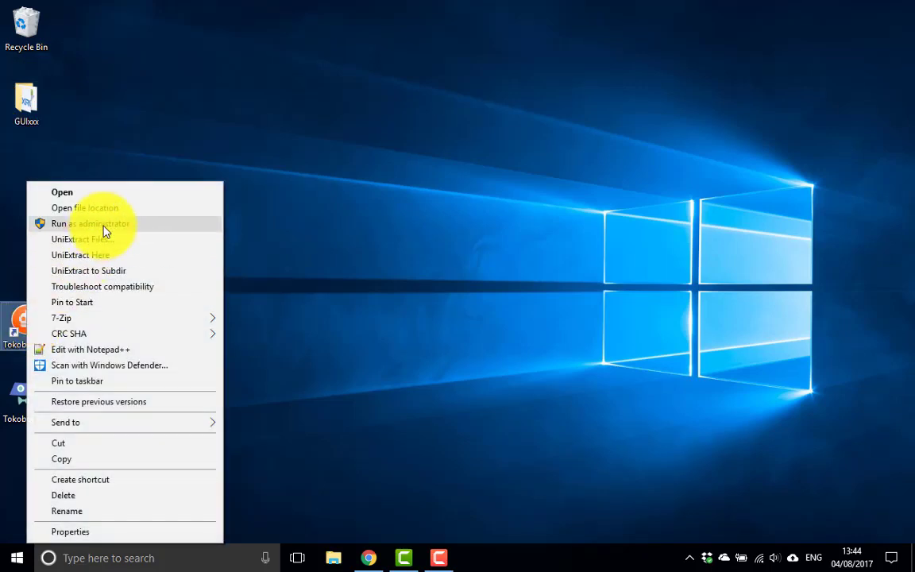
left_click(106, 225)
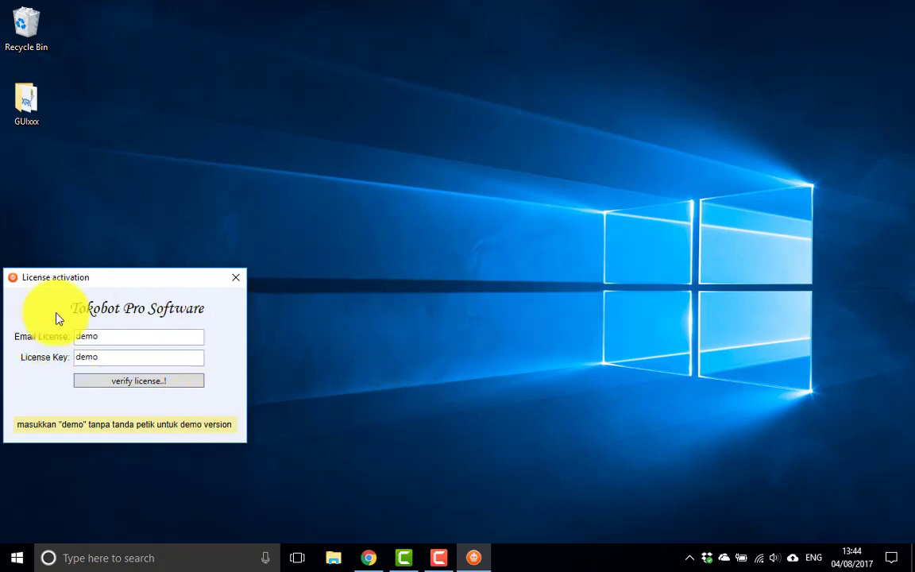
left_click_drag(91, 285, 417, 180)
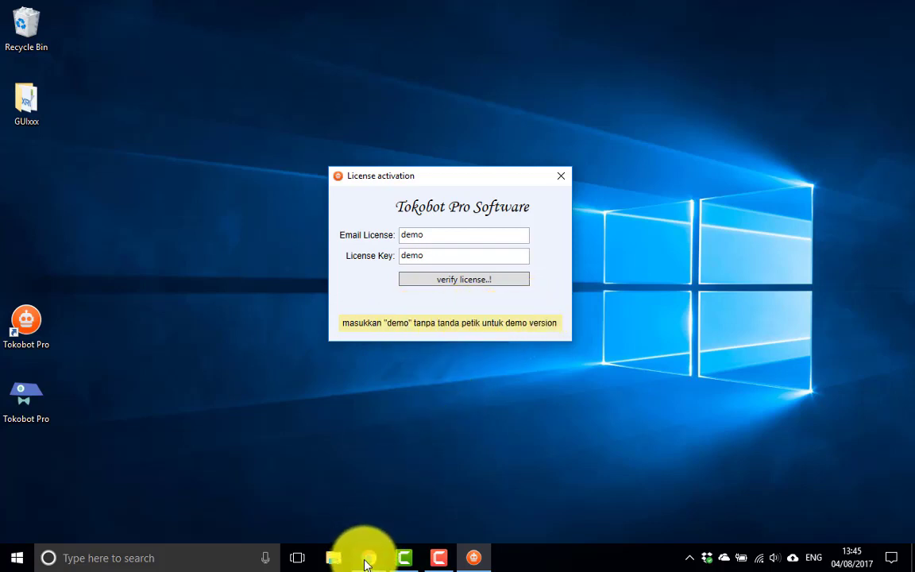
Switch to Chrome, open the software license page, copy the Tokobot Pro V3 license key and minimize the browser.
mouse_move(366, 561)
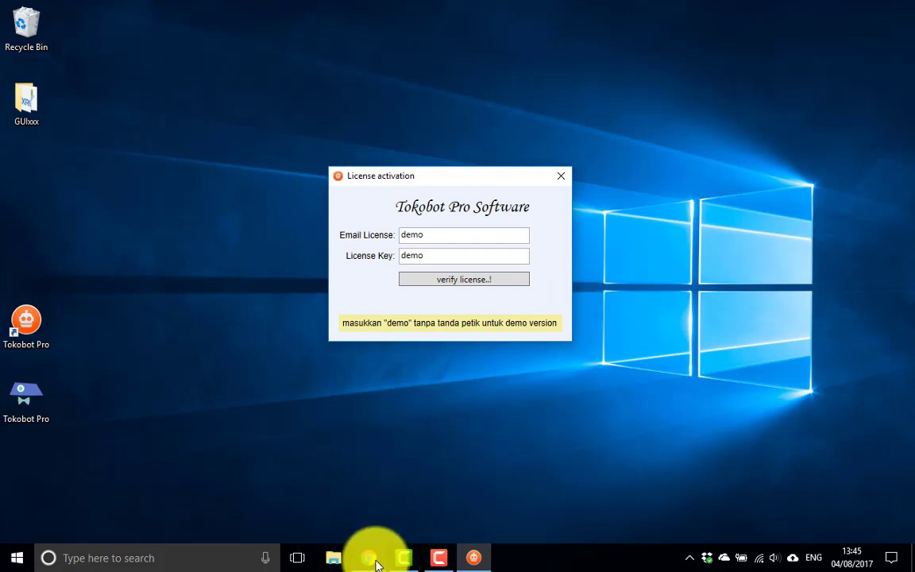
left_click(368, 556)
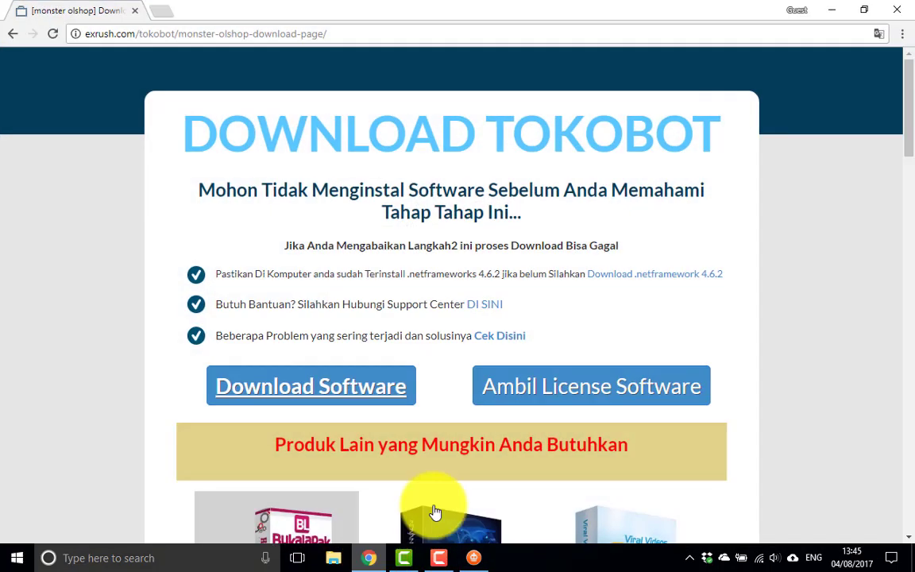
left_click(601, 395)
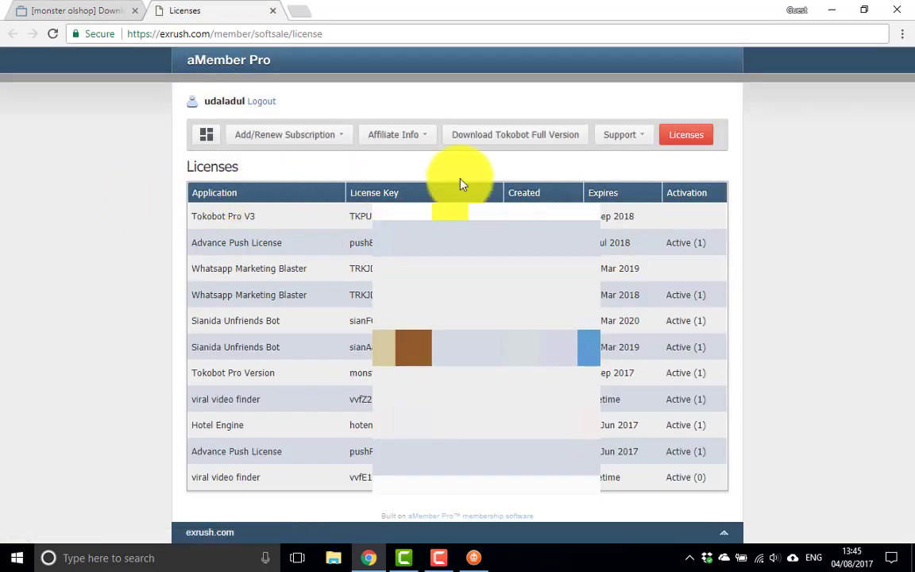
double_click(413, 215)
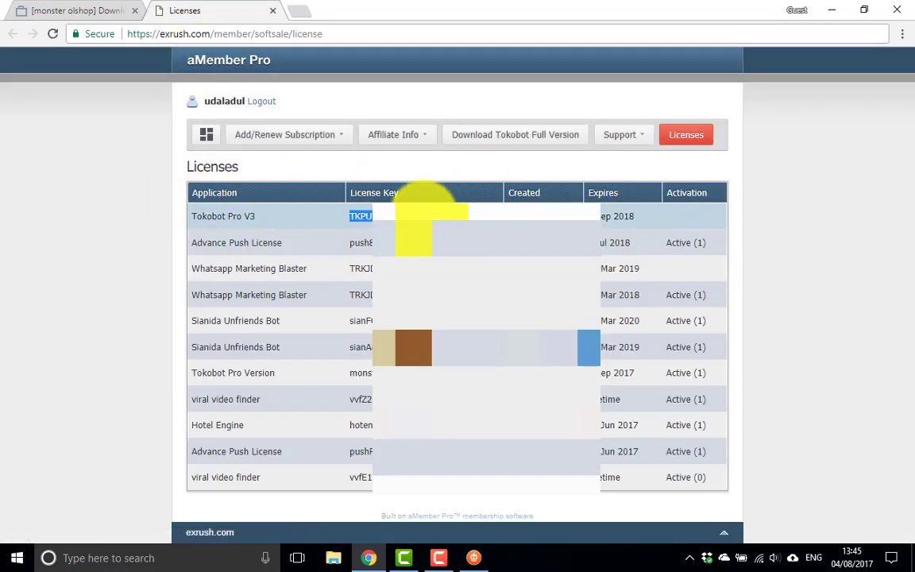
right_click(395, 211)
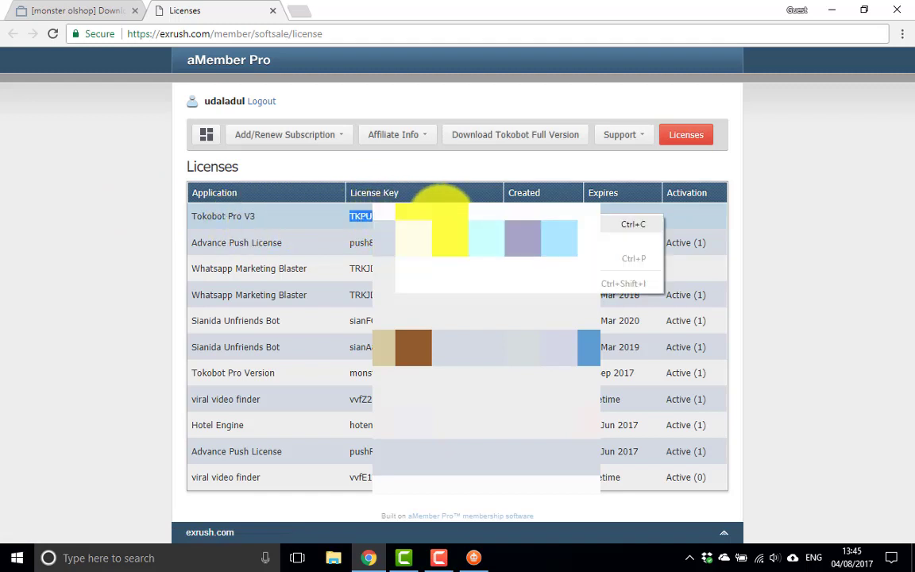
left_click(448, 218)
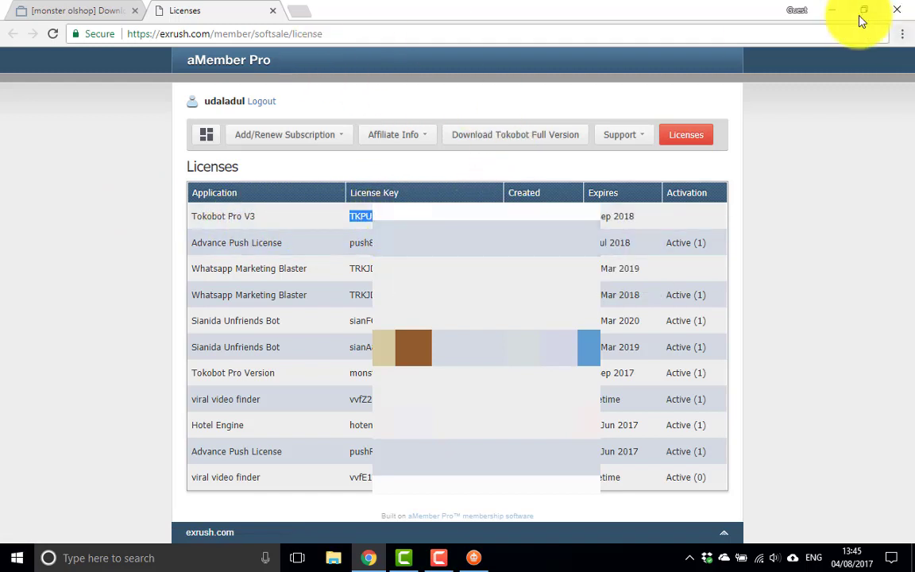
double_click(802, 16)
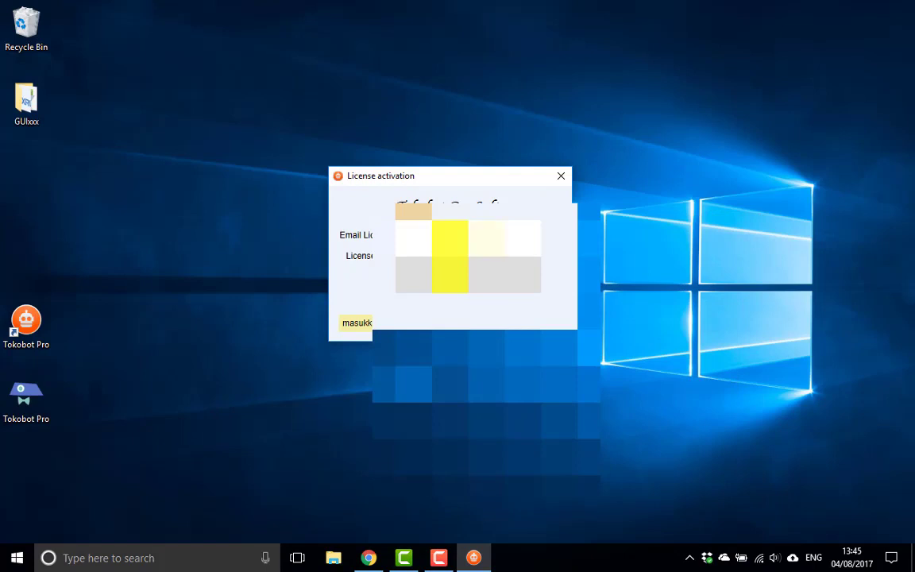
Paste the license key into the activation form, enter the license email and verify the license.
right_click(456, 252)
left_click(392, 243)
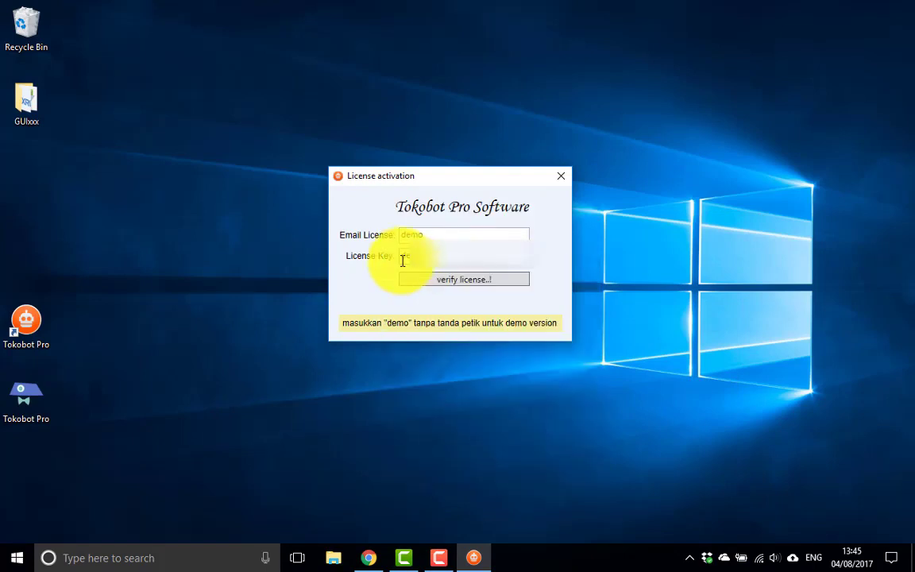
right_click(406, 254)
left_click(437, 299)
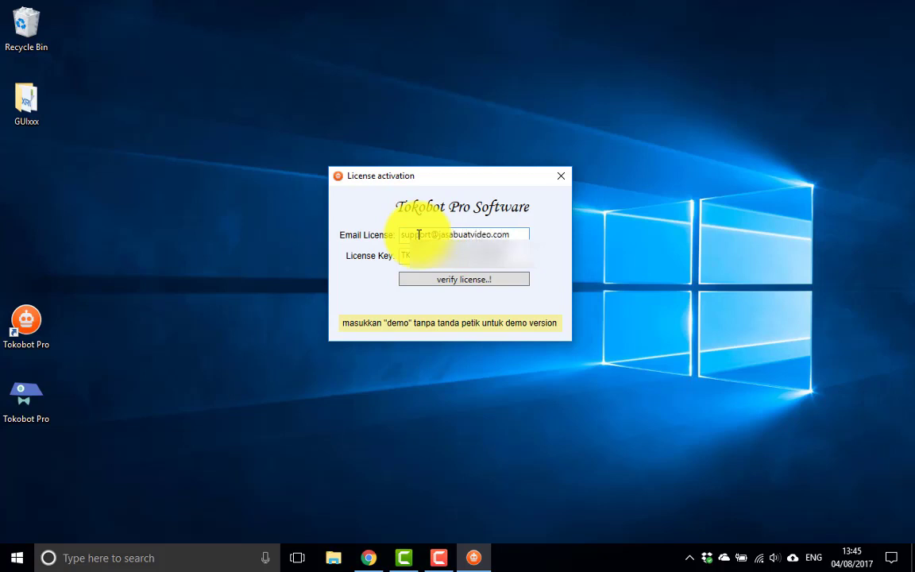
left_click(436, 285)
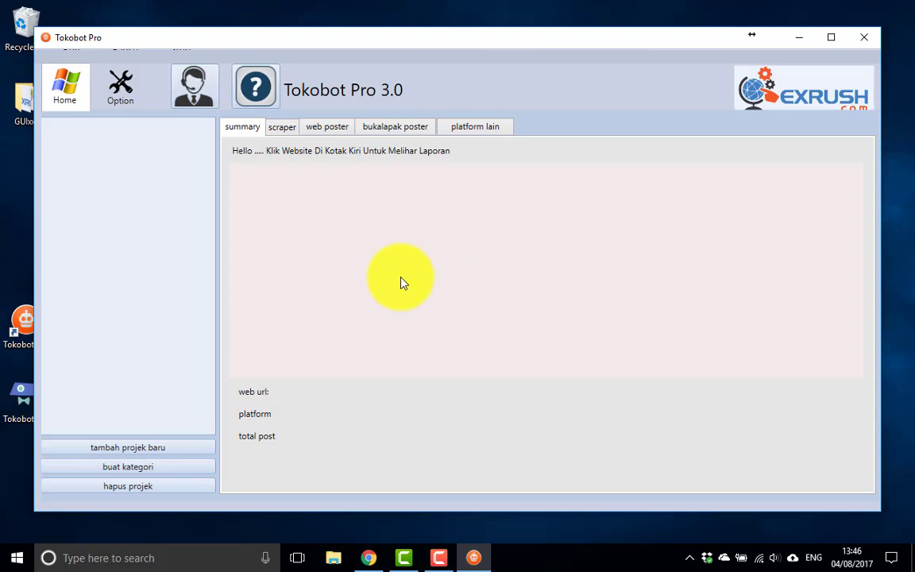
Open the program options and examine the license transfer, the post template with its example shortcodes, and the Blogspot API settings.
left_click(119, 86)
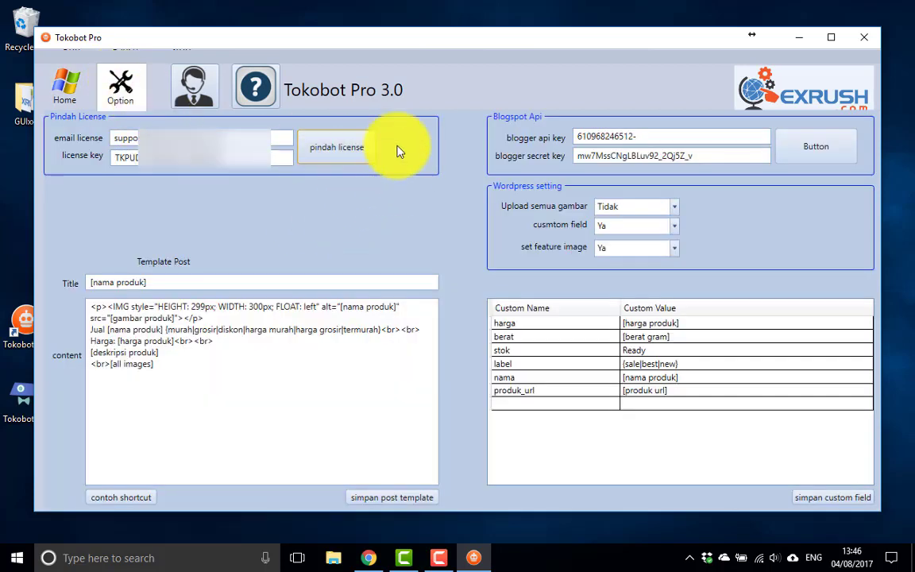
left_click(339, 141)
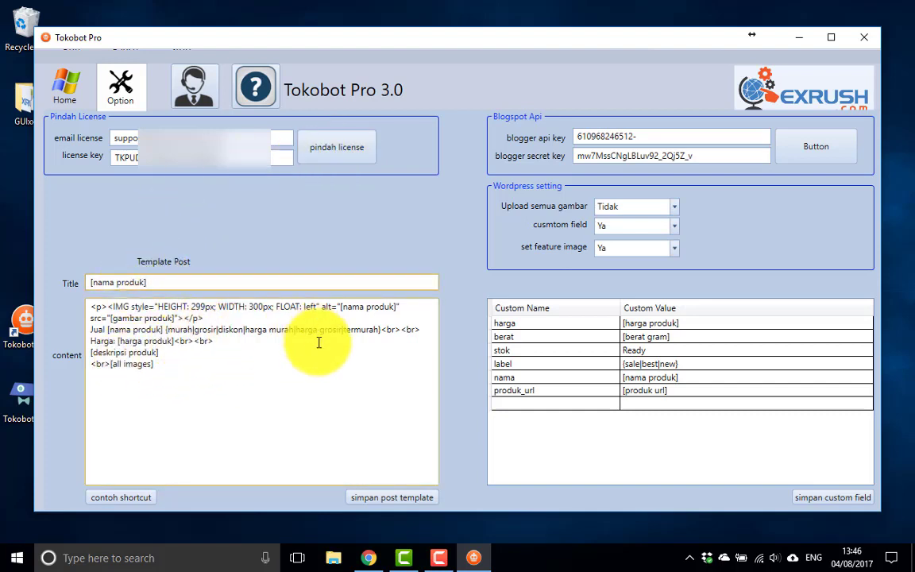
left_click(167, 324)
left_click_drag(166, 324, 369, 327)
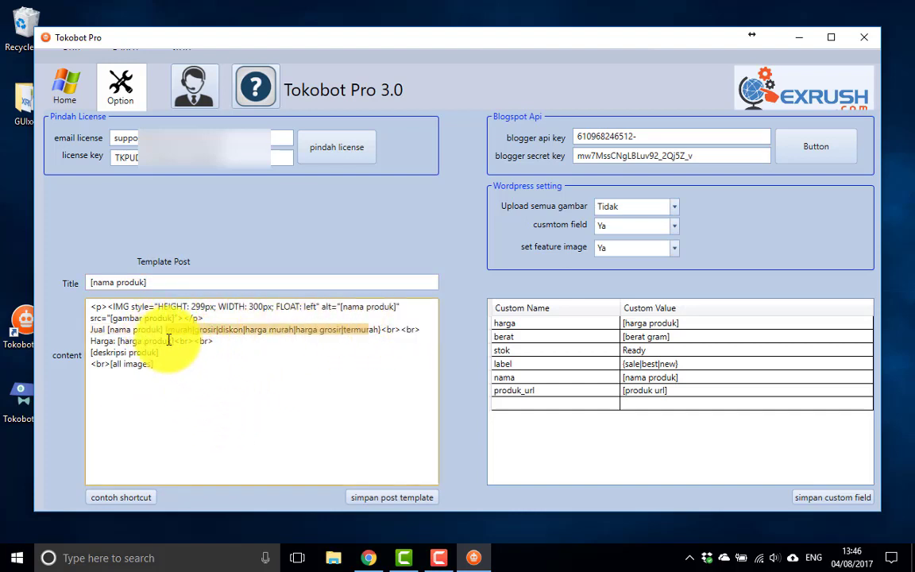
left_click(142, 499)
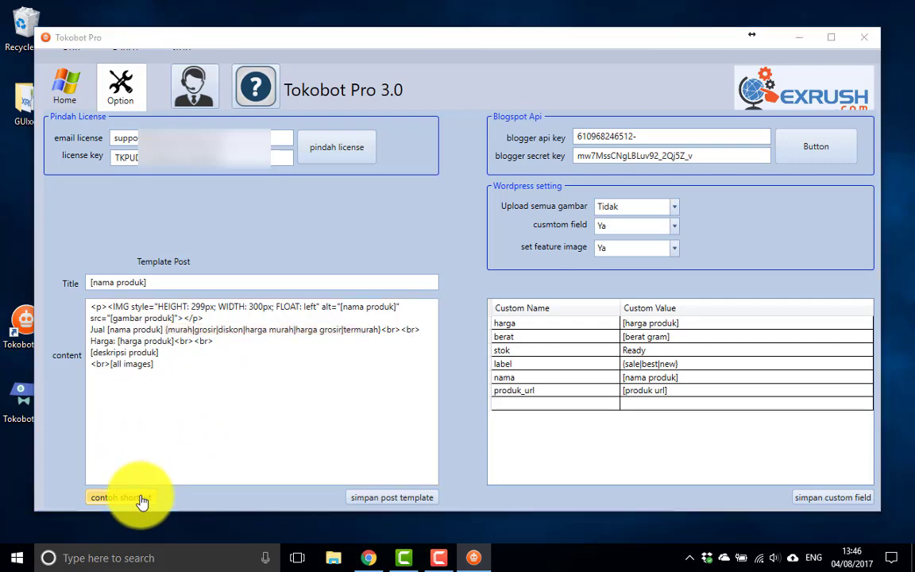
scroll(461, 222, "down", 2)
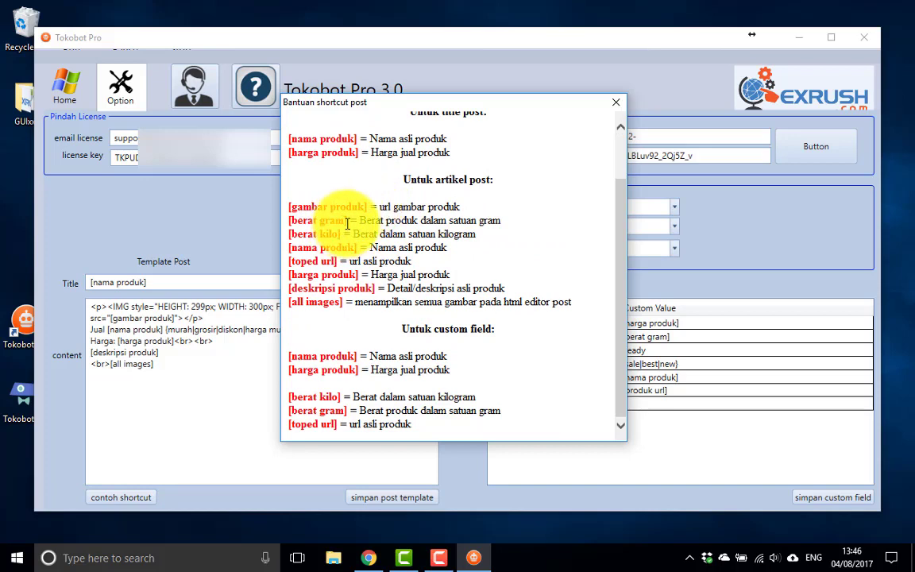
left_click_drag(349, 221, 284, 221)
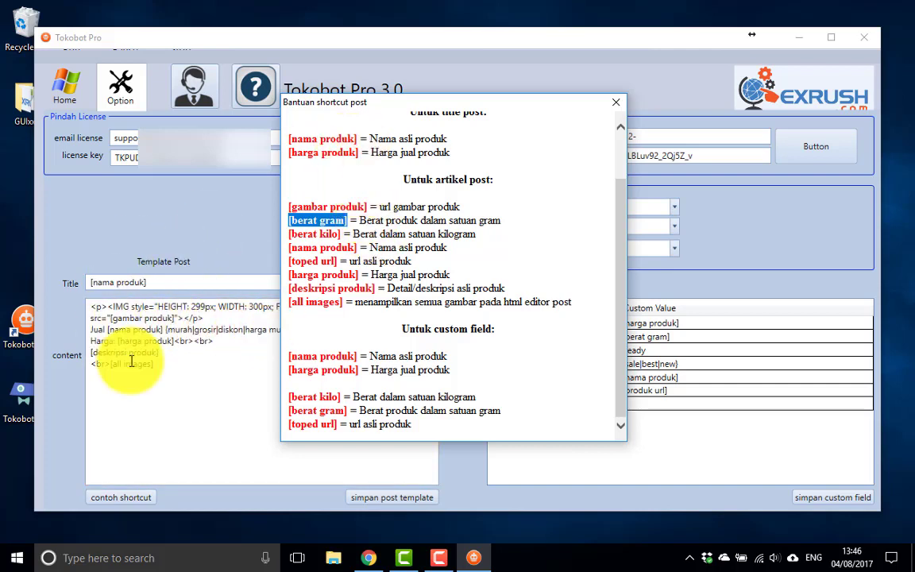
left_click(618, 104)
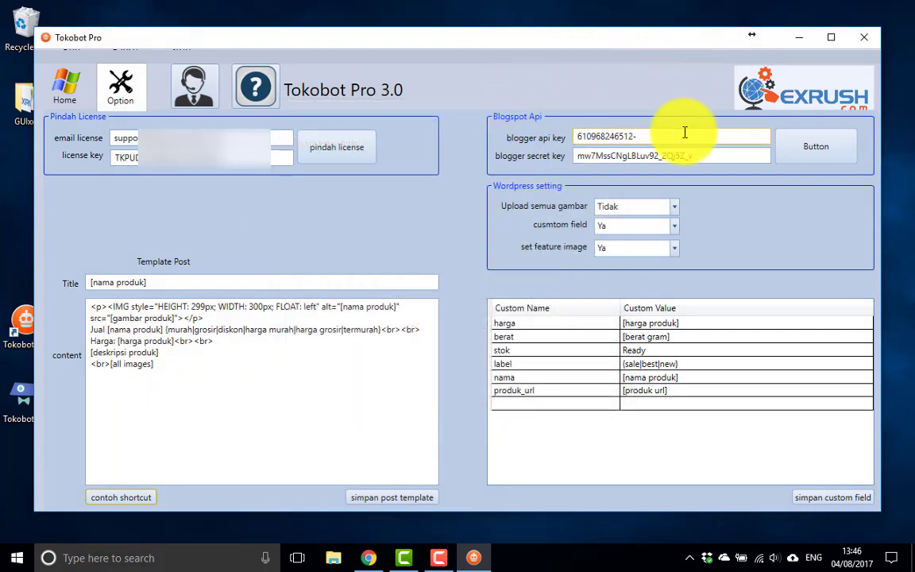
left_click(616, 141)
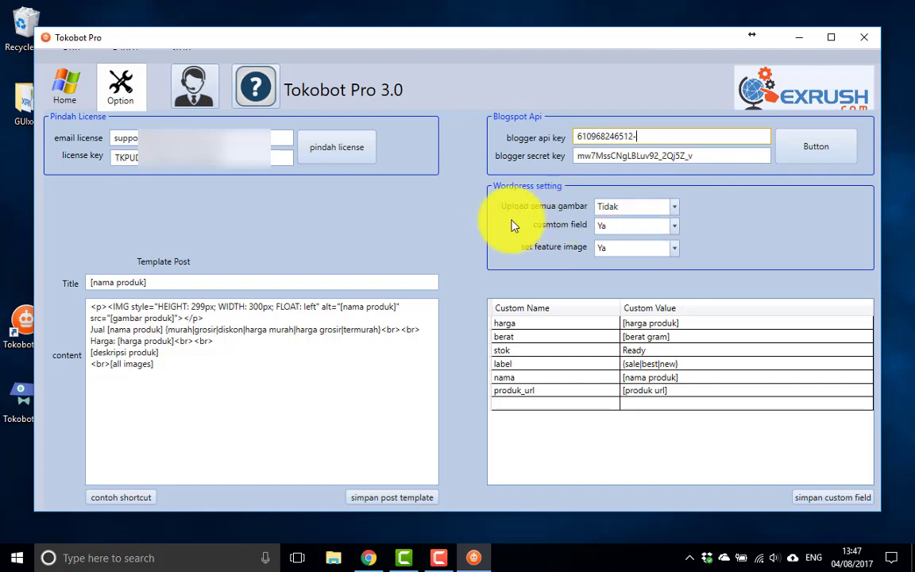
Set the Wordpress option Upload semua gambar to Ya and review the stok and nama custom field rows.
left_click(642, 215)
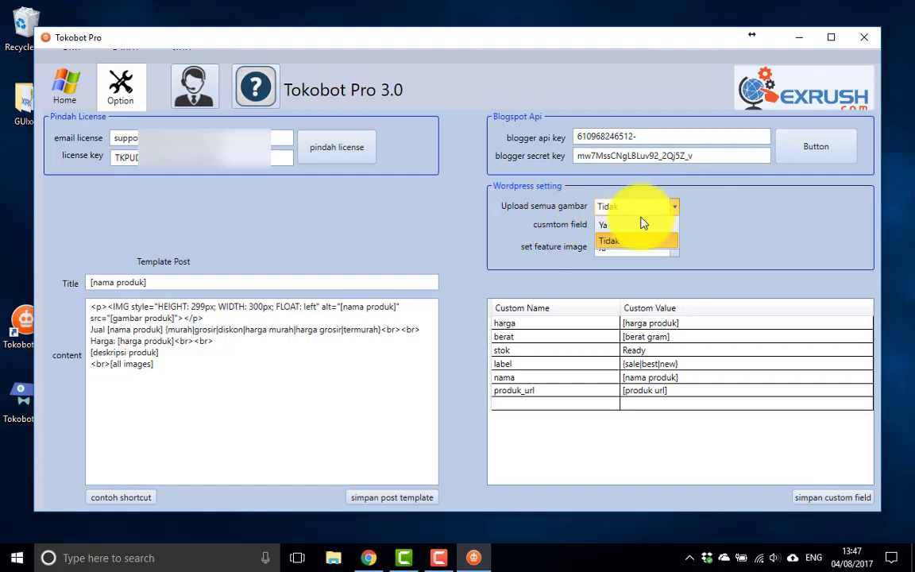
left_click(642, 224)
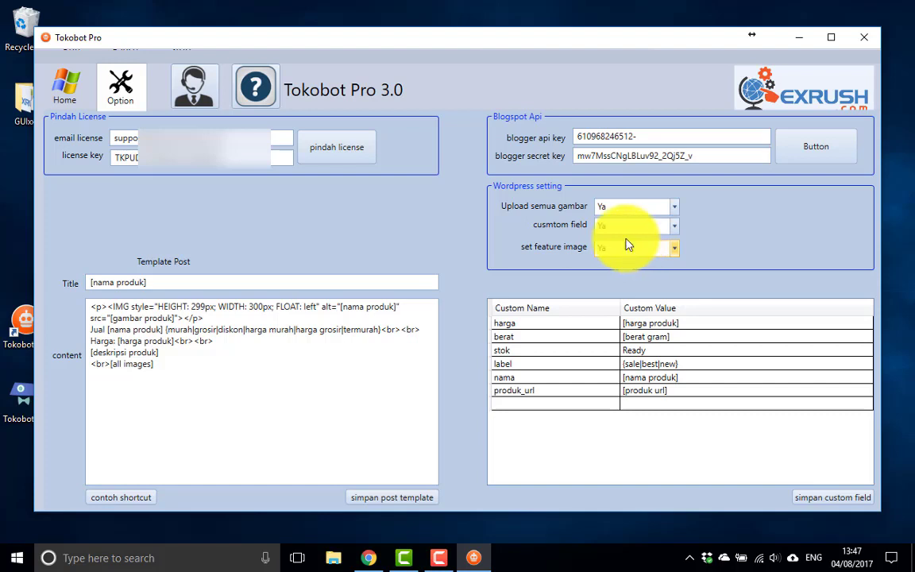
left_click(545, 335)
left_click(628, 350)
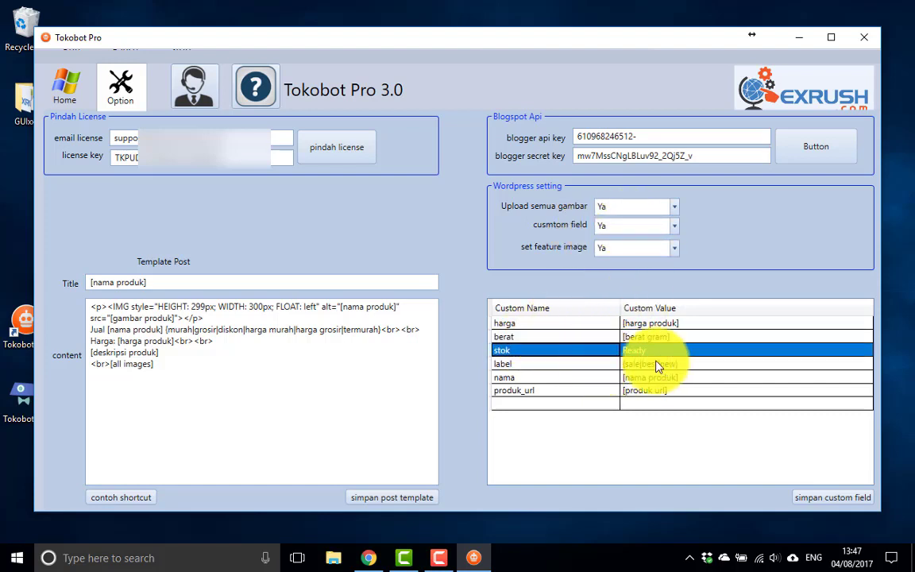
left_click(611, 377)
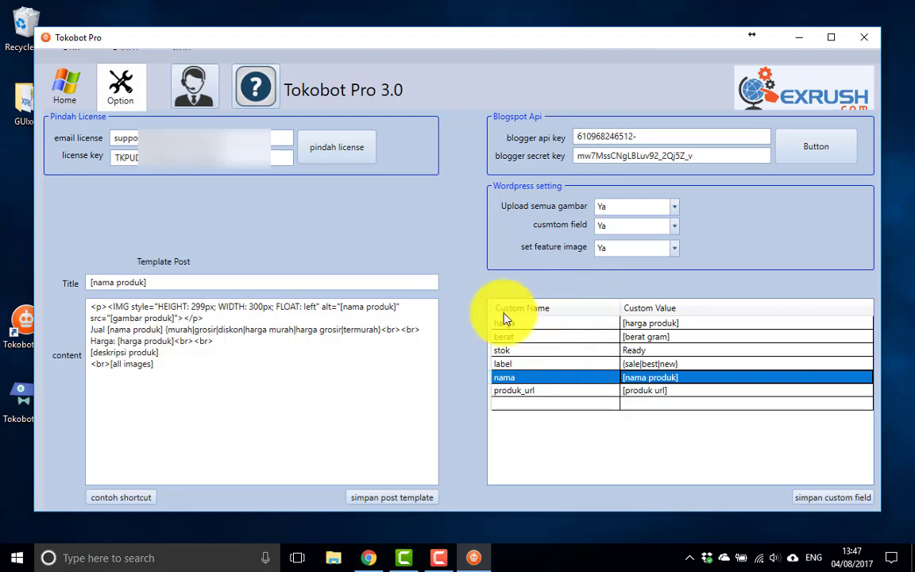
View the support helpdesk login page and the Tokobot Pro YouTube tutorial playlist, closing each browser window.
left_click(197, 116)
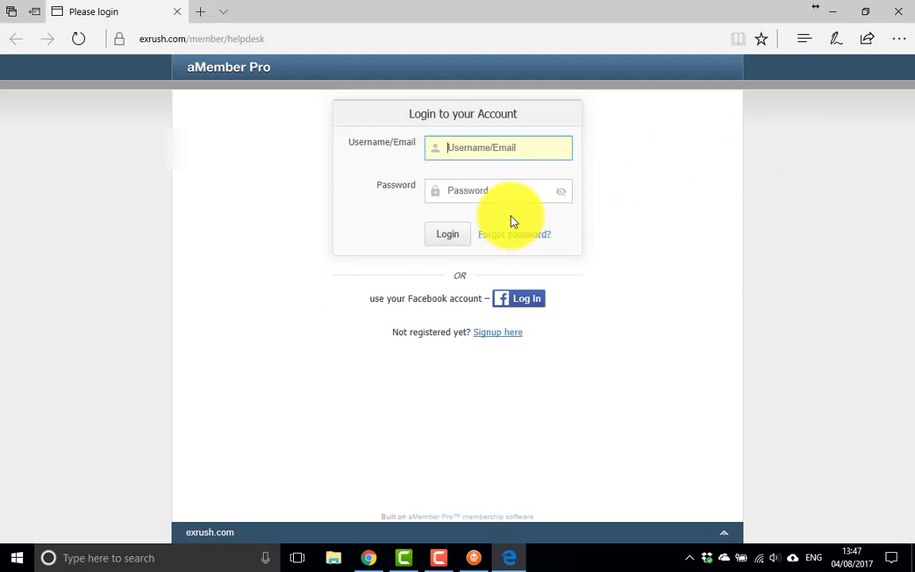
left_click(909, 14)
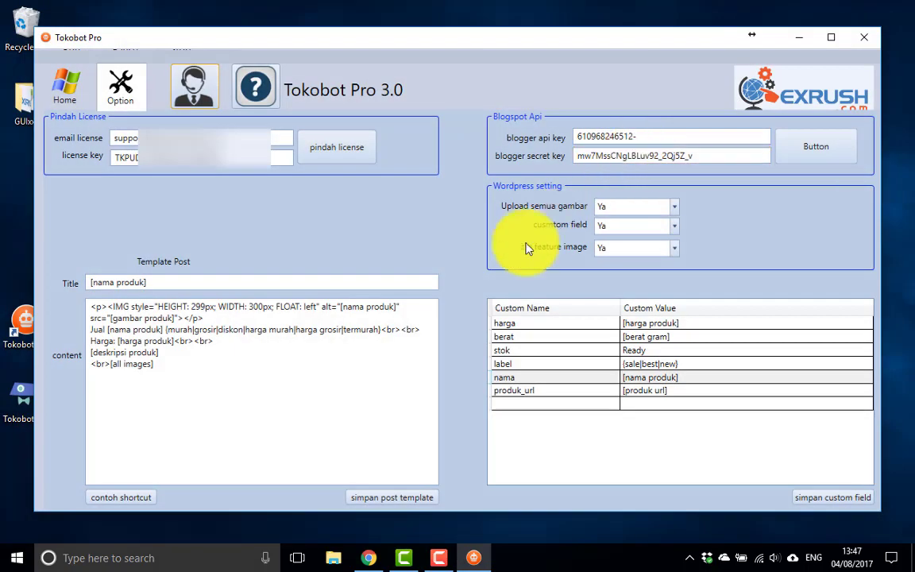
left_click(254, 113)
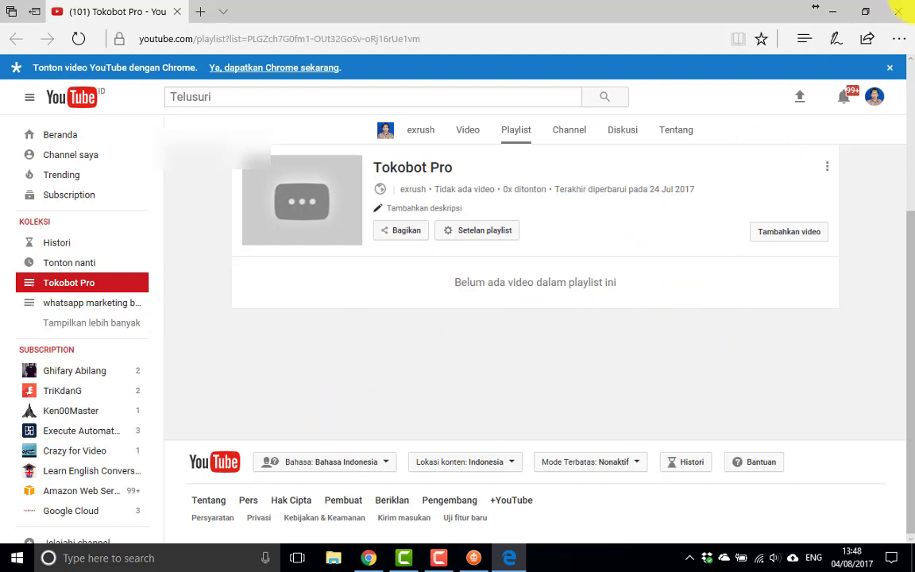
left_click(898, 12)
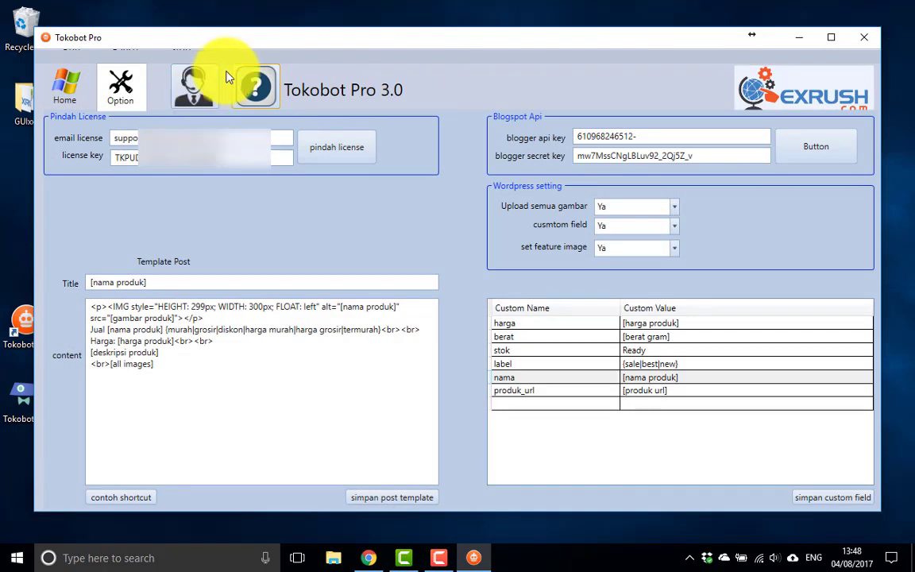
Return to the home page, start a new project with wordpress as the platform and look through its login fields.
left_click(57, 92)
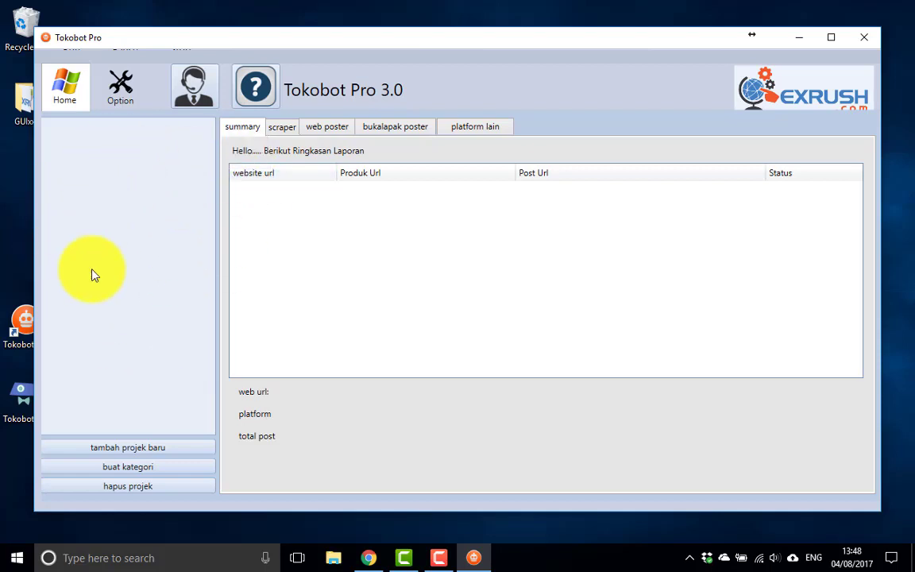
left_click(137, 449)
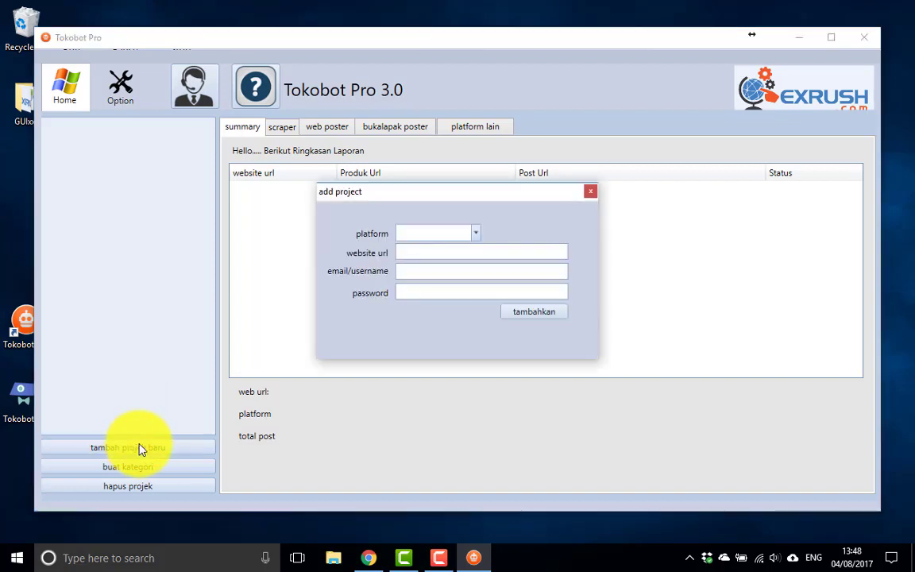
left_click(462, 235)
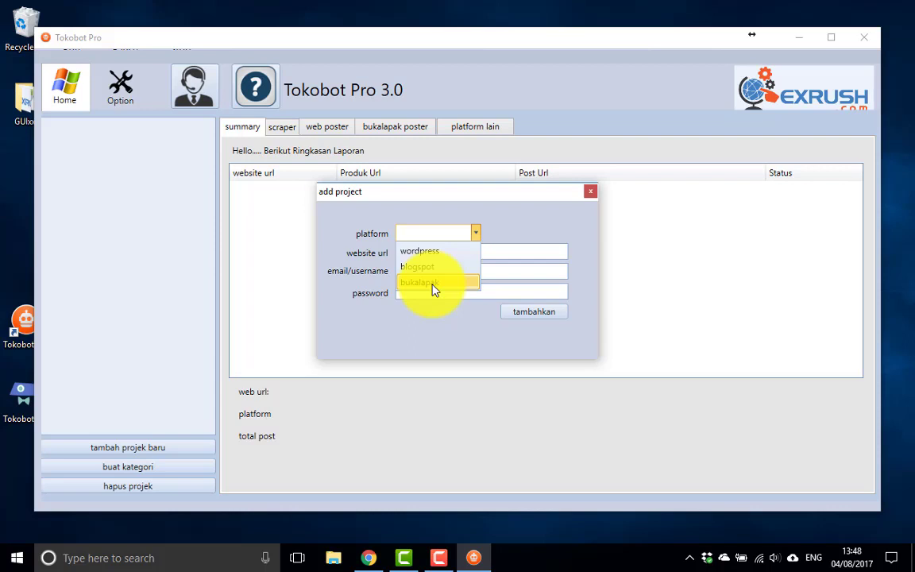
left_click(450, 253)
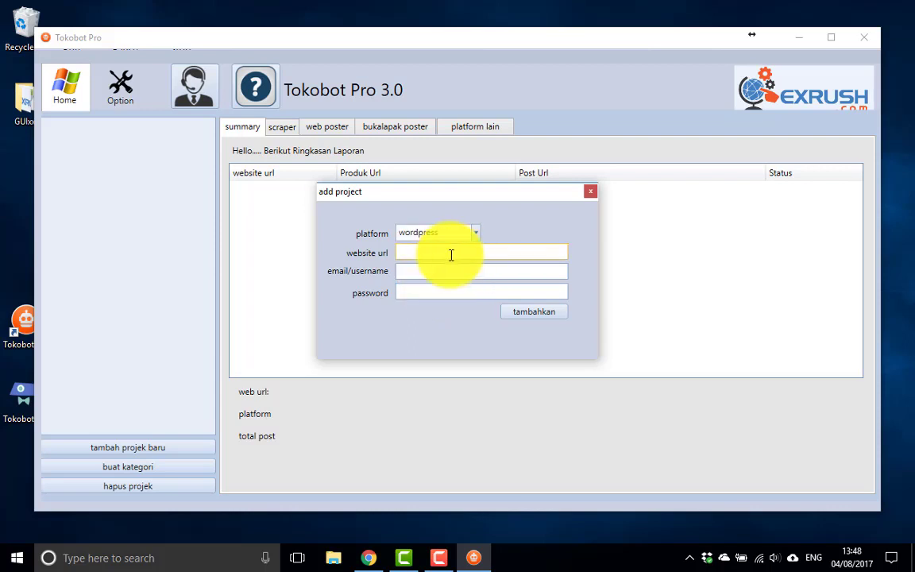
left_click(450, 248)
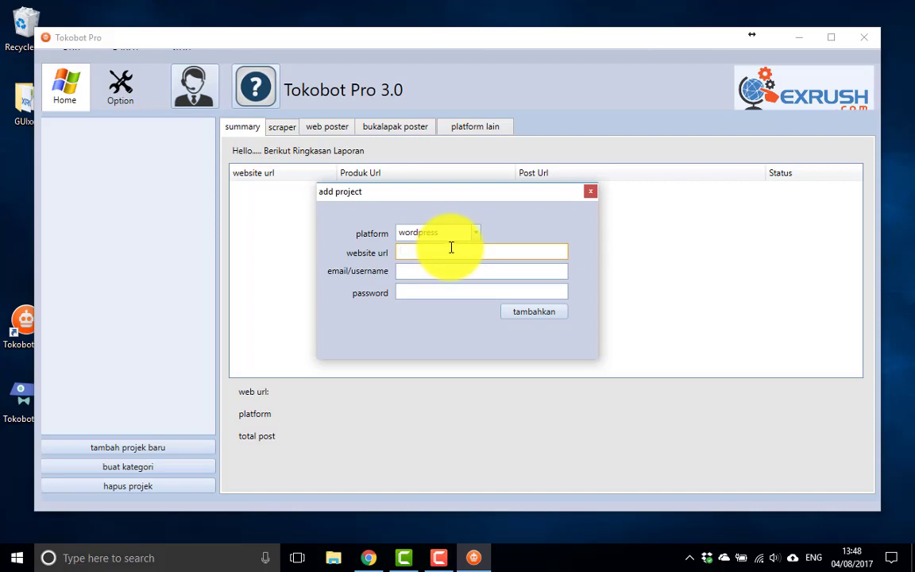
left_click(425, 271)
left_click(419, 293)
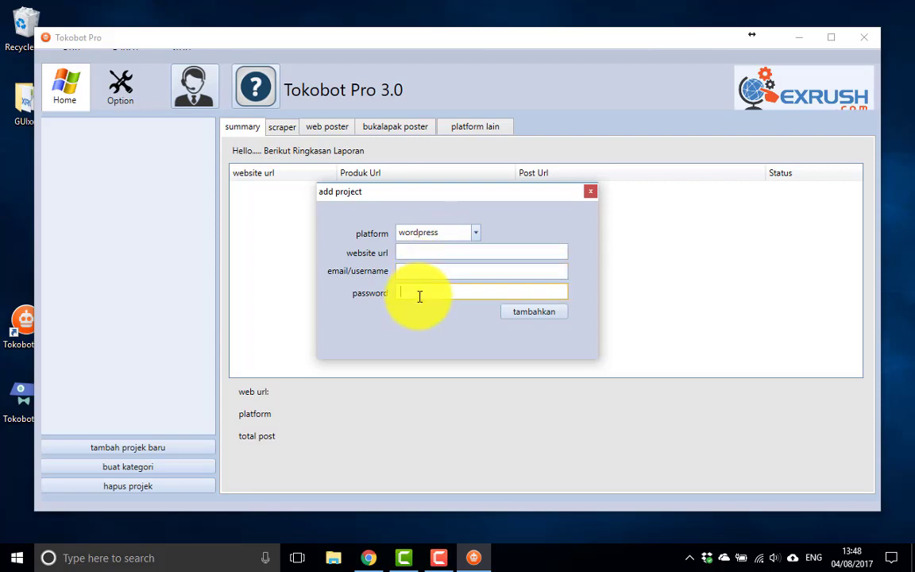
Change the new project's platform to blogspot and go through its website url and email/username fields.
left_click(467, 235)
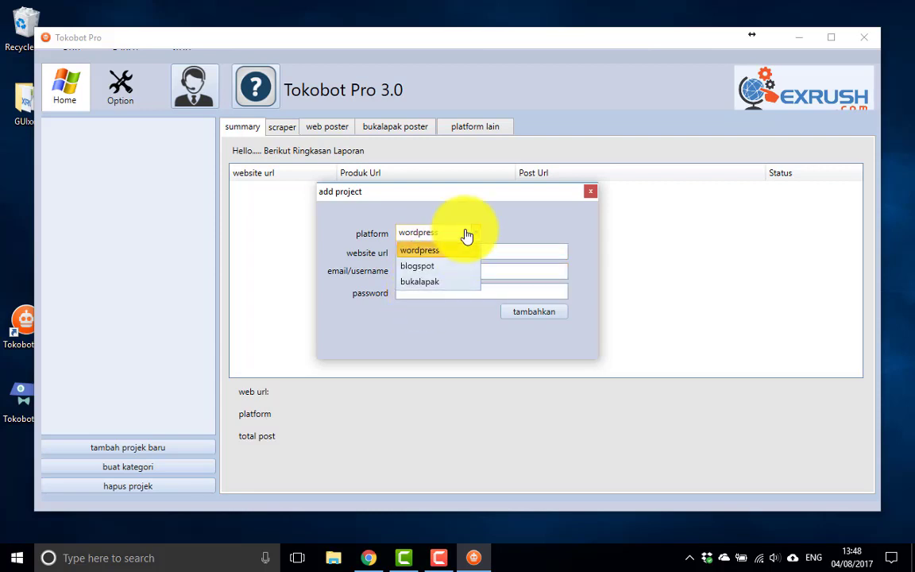
left_click(436, 265)
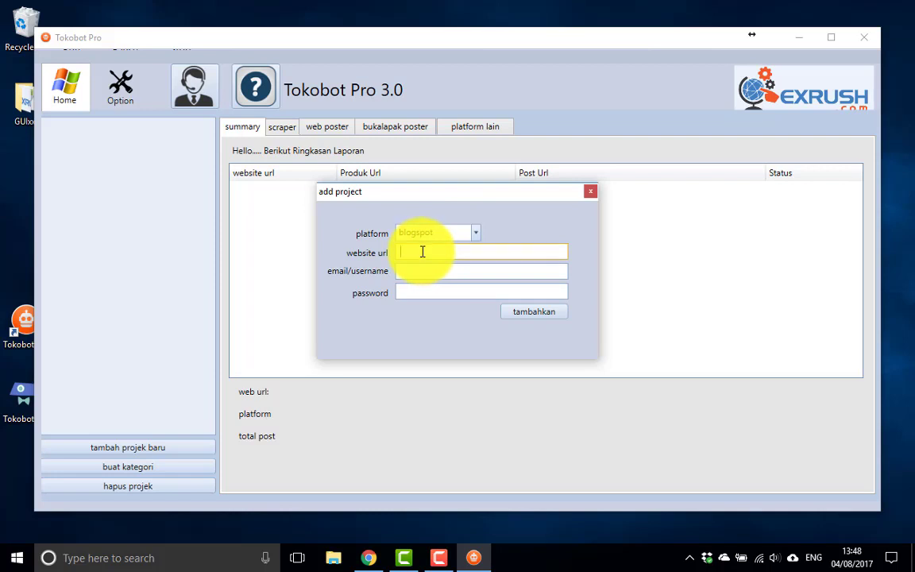
left_click(418, 269)
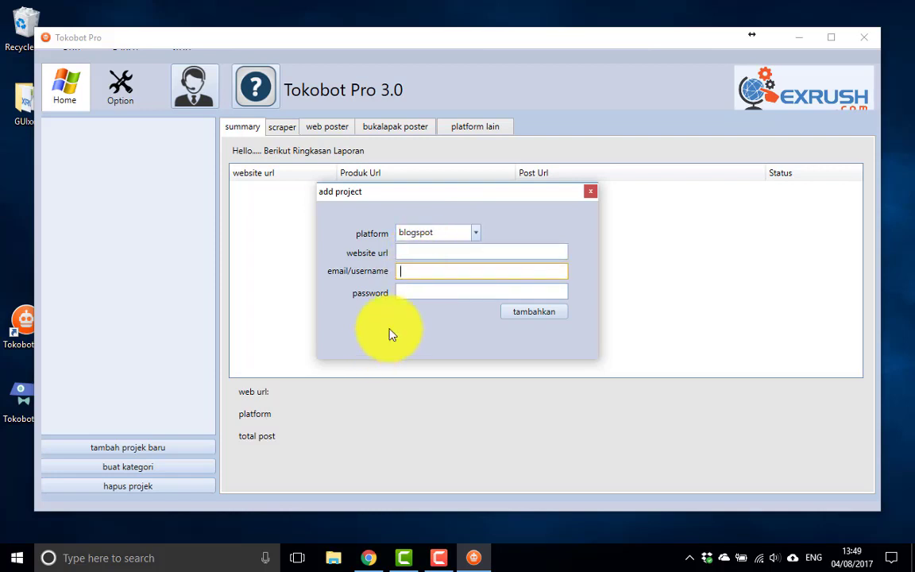
Change the new project's platform to bukalapak, go through its login fields and close the add project dialog without adding it.
left_click(425, 292)
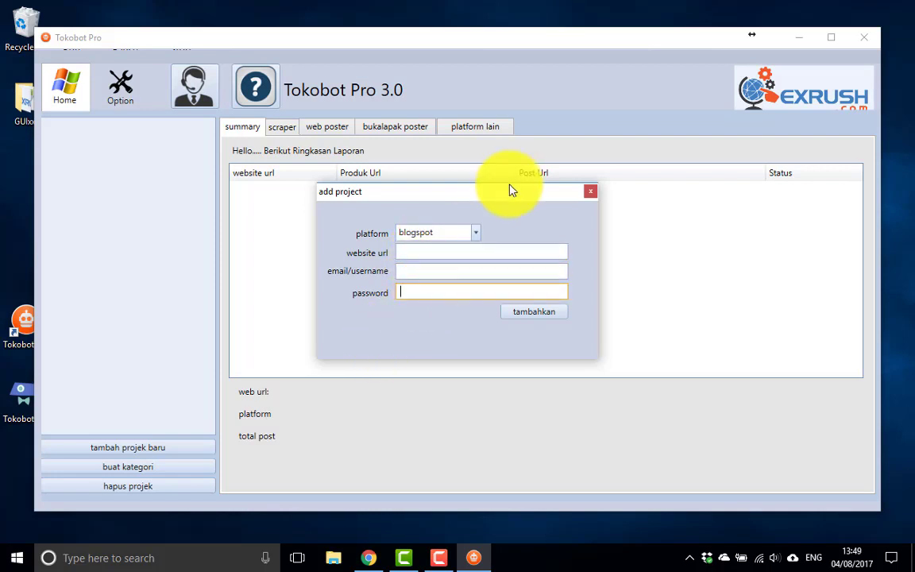
left_click(475, 232)
left_click(437, 280)
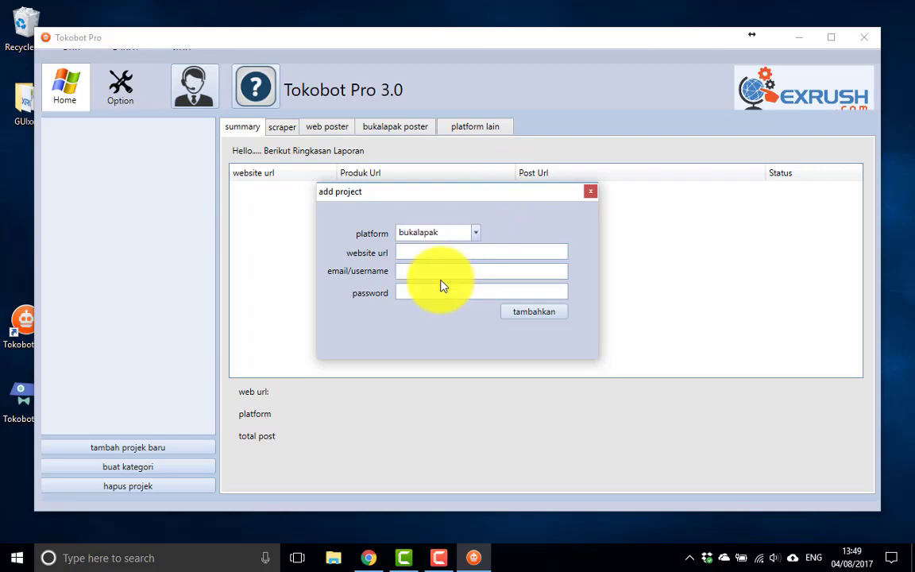
left_click(418, 251)
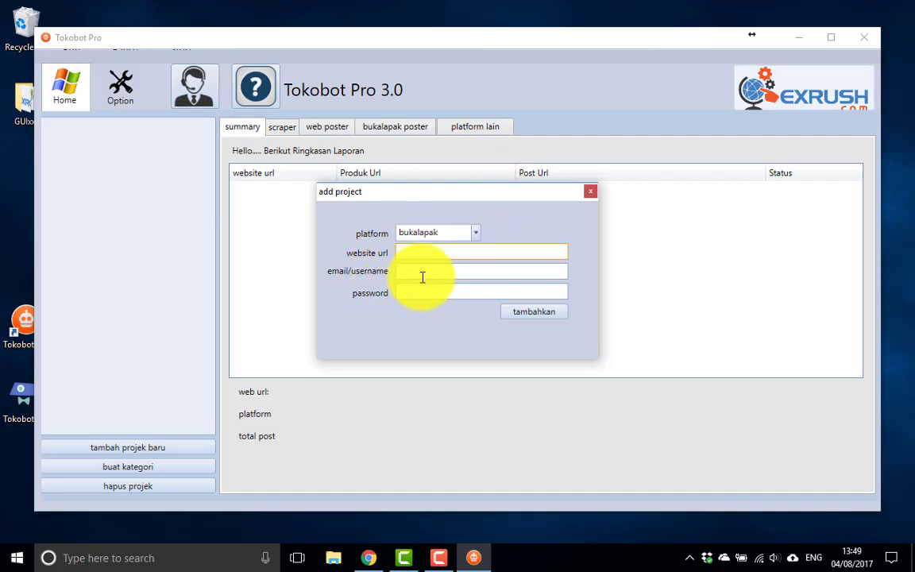
left_click(421, 273)
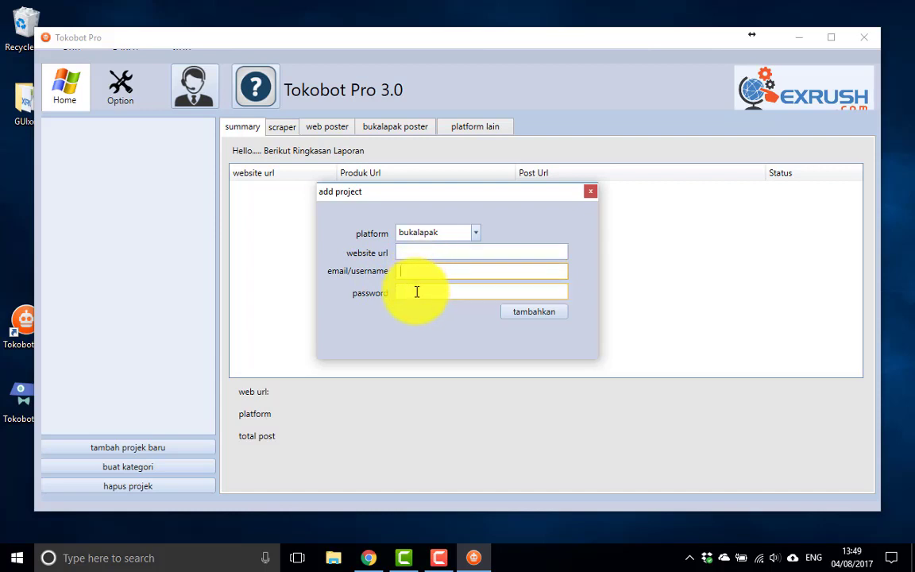
left_click(418, 289)
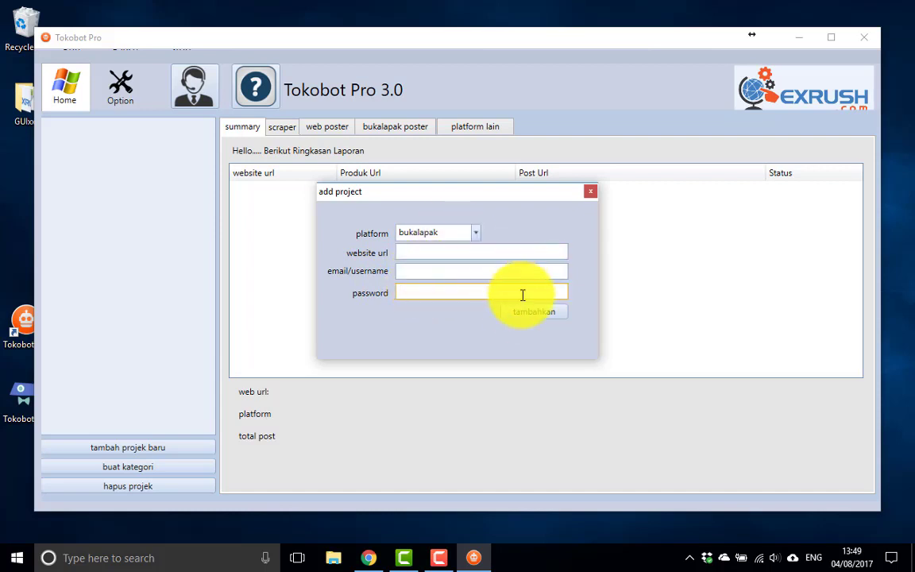
left_click(589, 190)
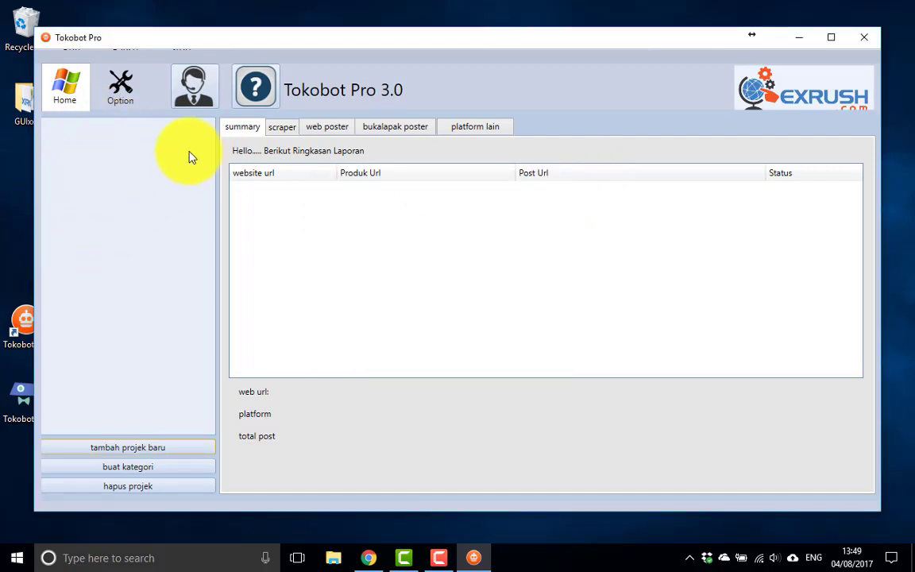
Show the scraper page and set the source site to bukalapak.com/.
left_click(288, 133)
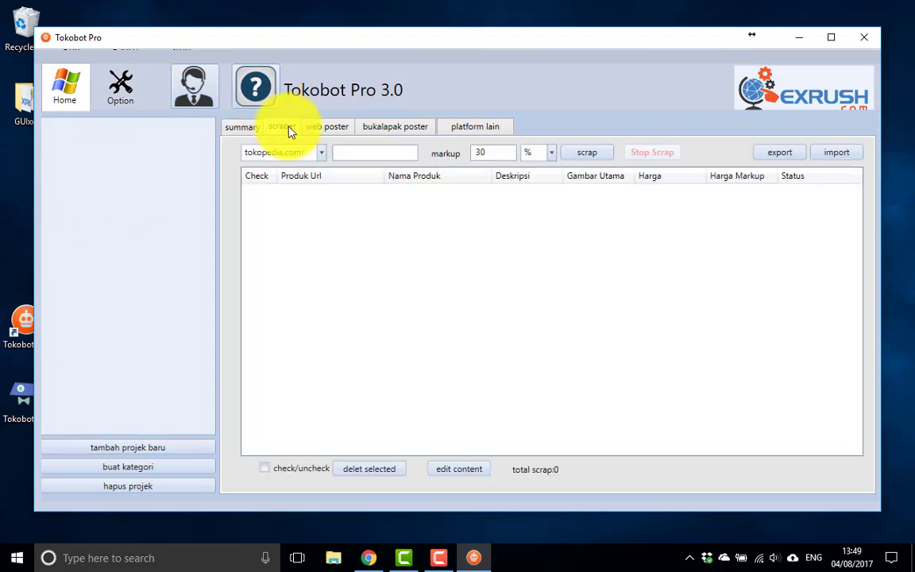
left_click(401, 154)
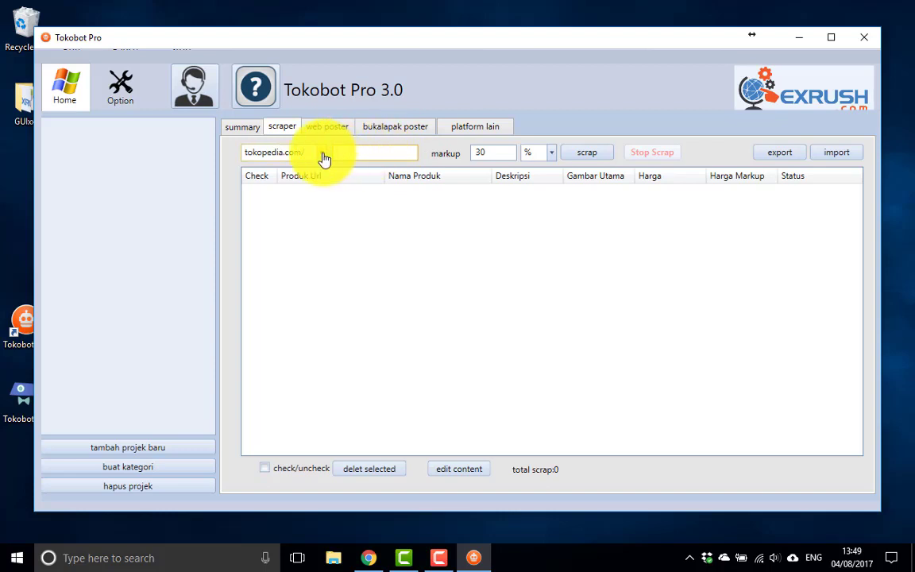
left_click(324, 159)
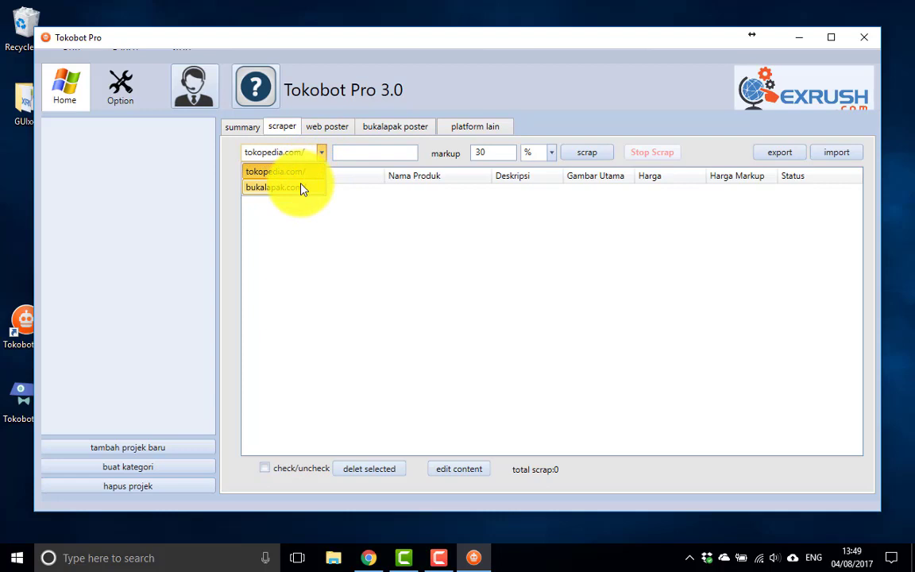
left_click(301, 188)
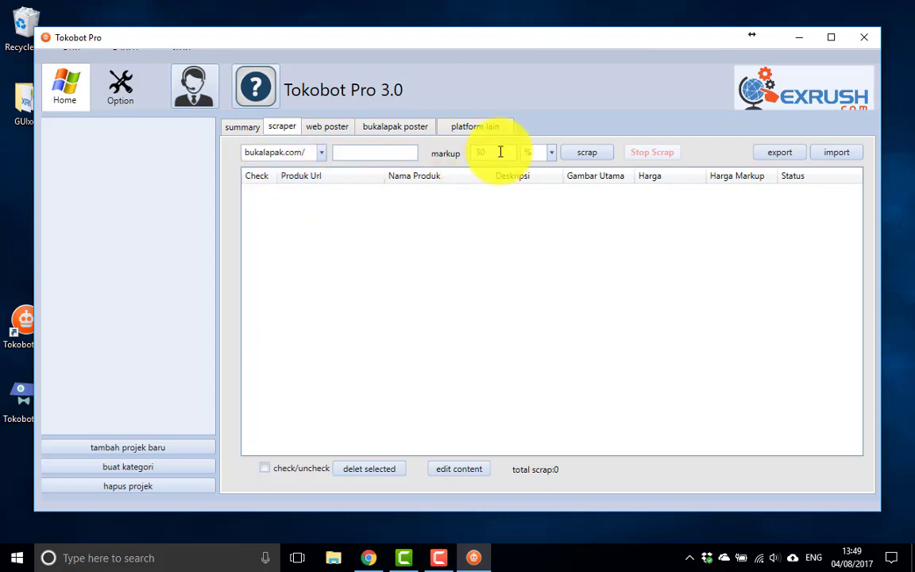
Try the scraper's price markup in Rp, and set the markup back to a percentage at 100 %.
left_click(540, 154)
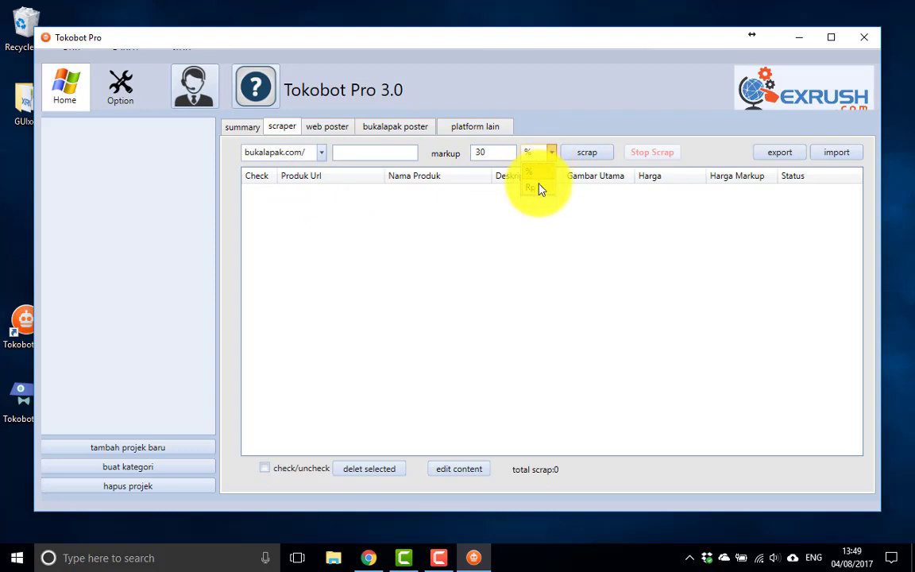
left_click(539, 188)
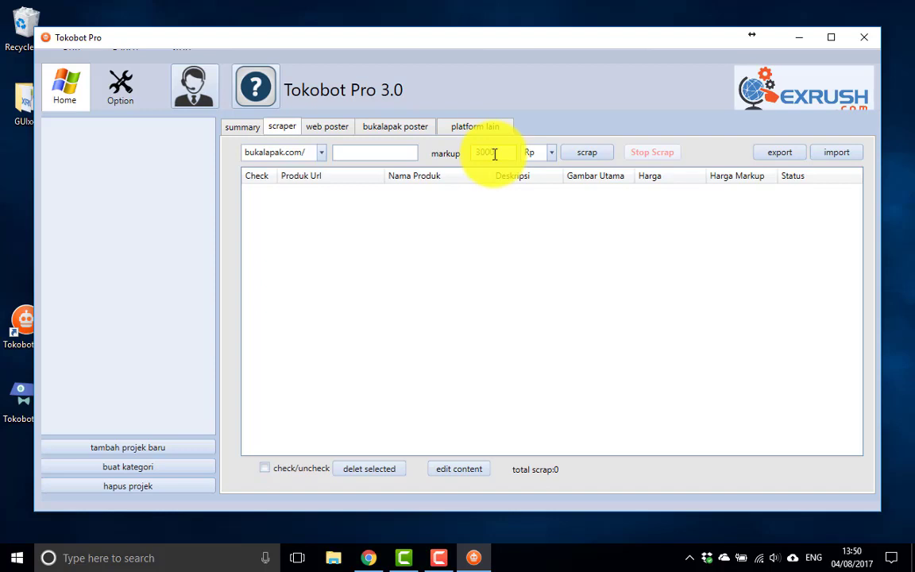
left_click(494, 153)
type("30")
left_click(550, 152)
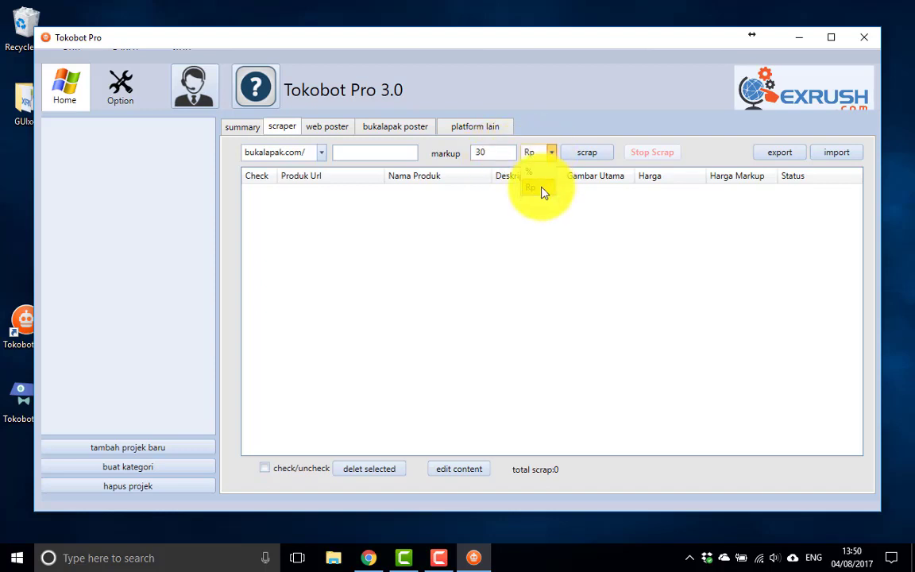
left_click(532, 172)
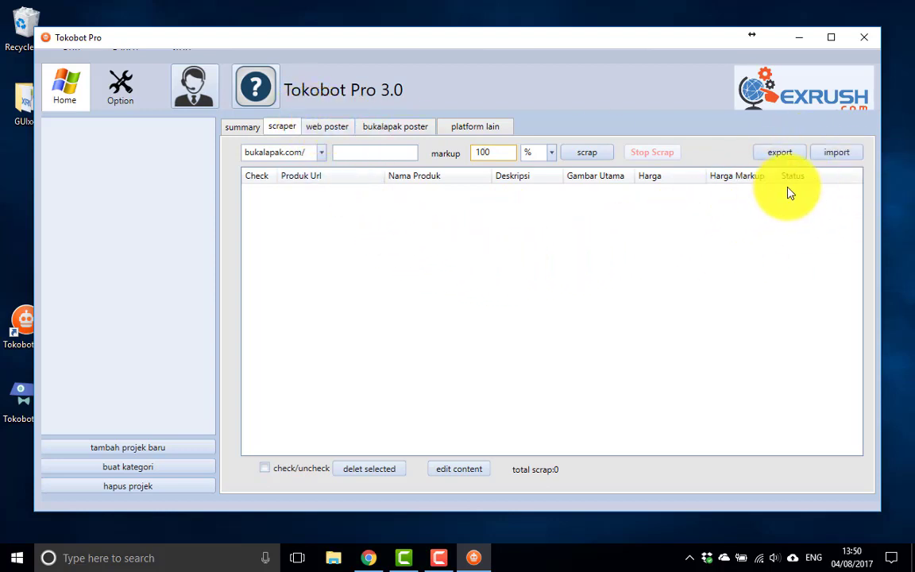
Review the web poster page and set the bukalapak poster's alternativ kategori to Sepeda.
left_click(329, 133)
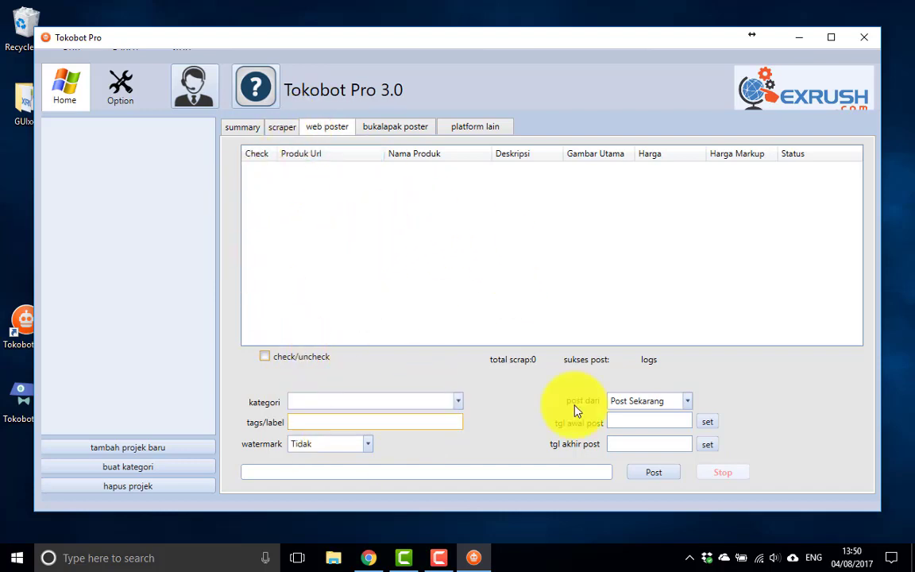
left_click(405, 127)
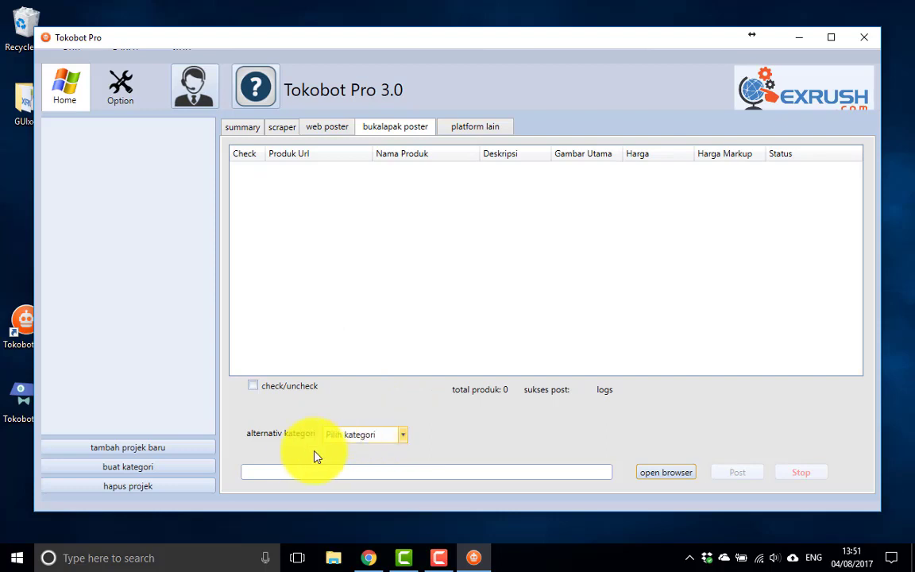
left_click(370, 442)
scroll(388, 332, "down", 1)
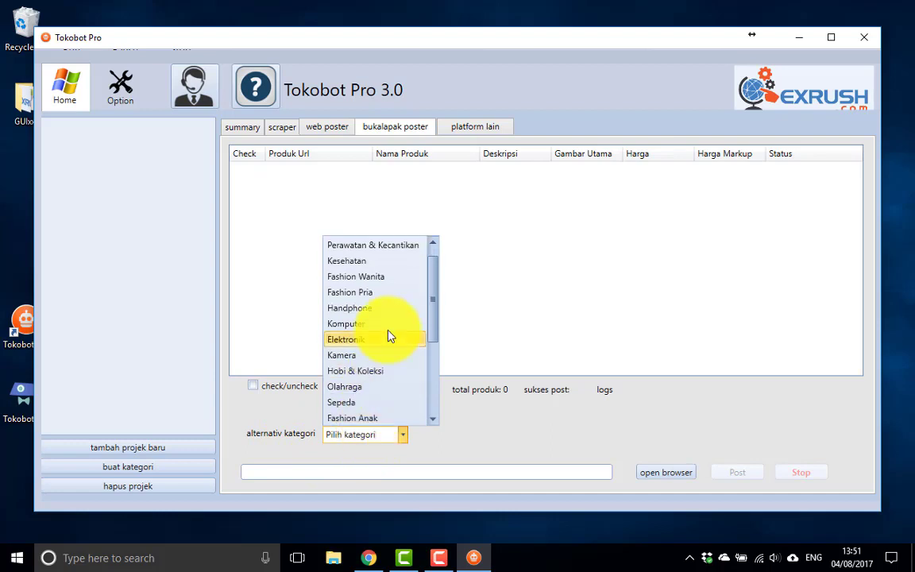
scroll(391, 291, "up", 1)
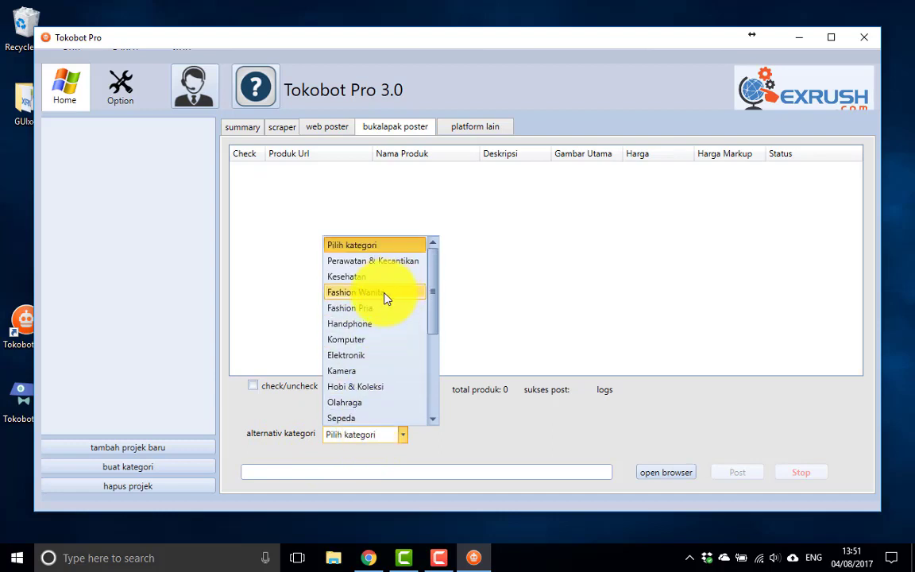
scroll(383, 370, "down", 1)
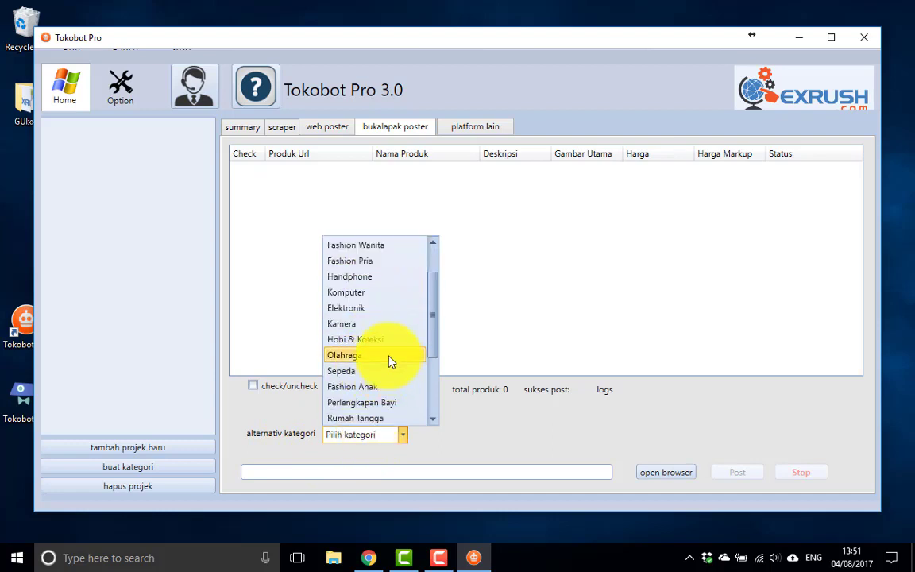
left_click(378, 371)
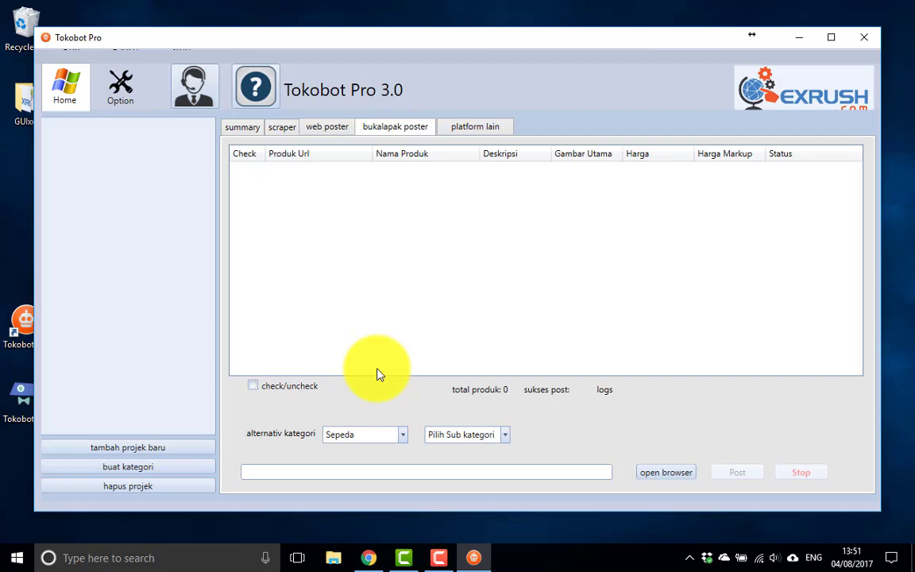
Set the Sepeda category's sub kategori to Steering and its optional sub kategori to Bar End / Tanduk.
left_click(481, 440)
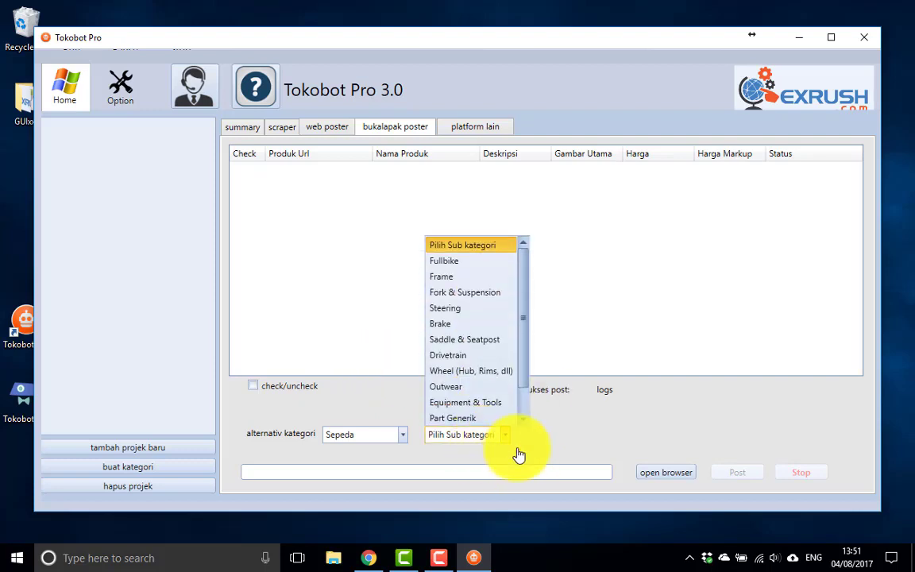
scroll(493, 397, "down", 1)
scroll(484, 341, "up", 1)
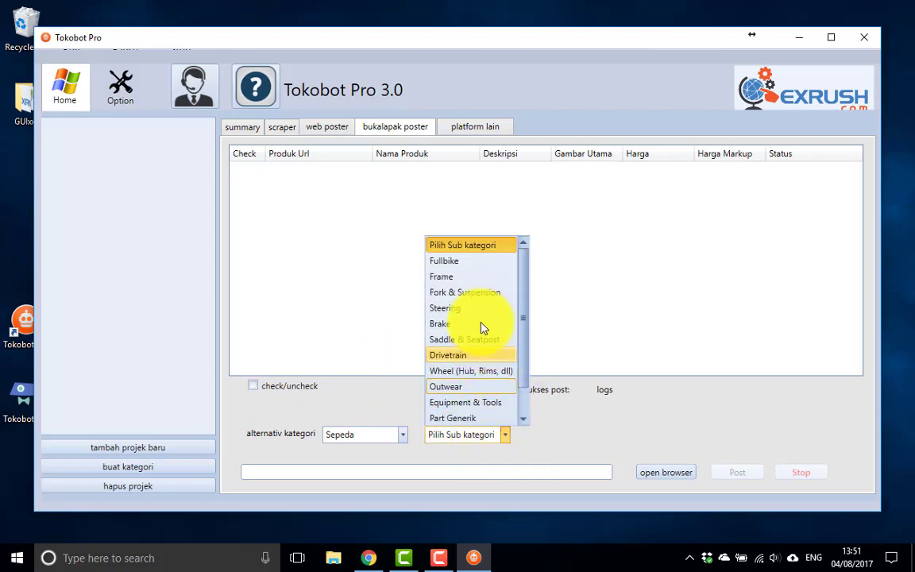
left_click(480, 311)
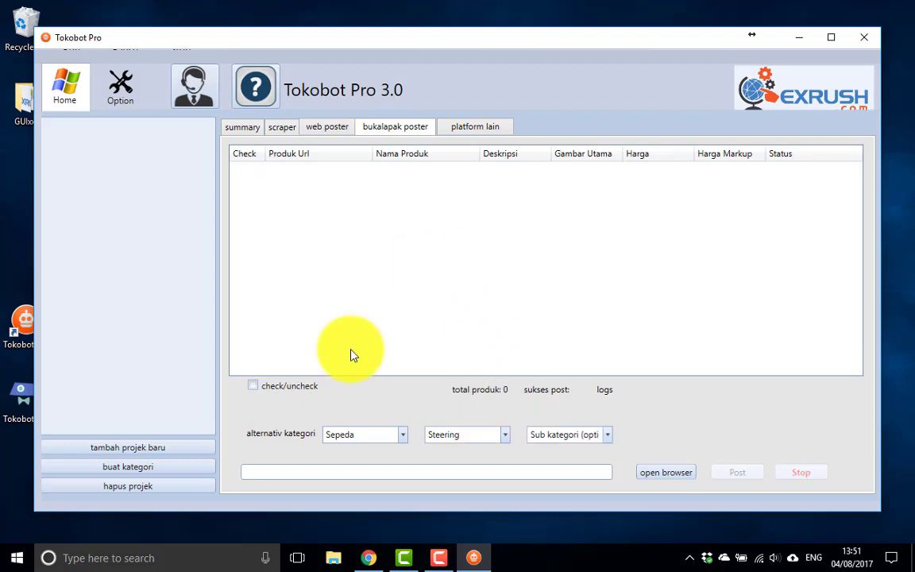
left_click(590, 435)
left_click(573, 387)
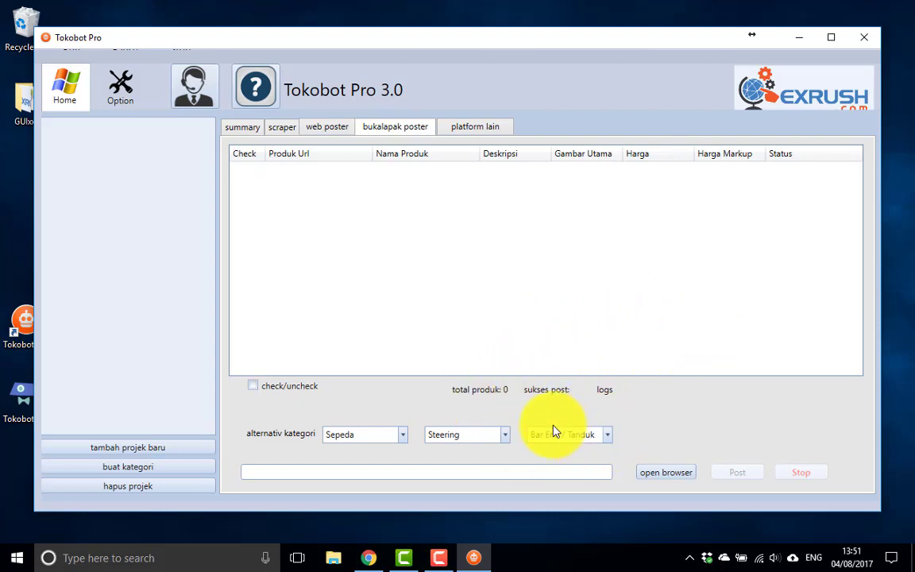
Change the alternativ kategori to Perlengkapan Kantor with the sub kategori Alat Tulis Kantor and the optional sub kategori Rautan.
left_click(373, 436)
left_click(389, 395)
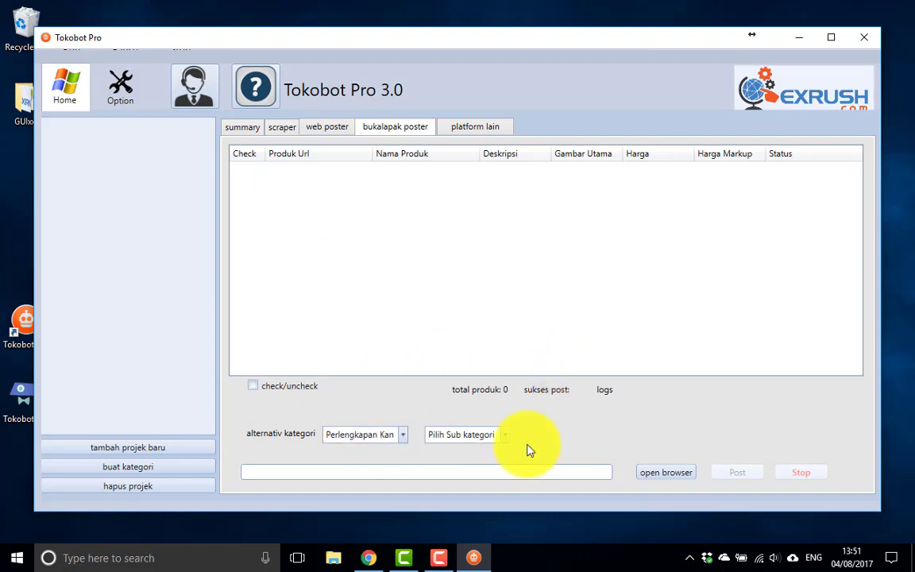
left_click(472, 440)
left_click(560, 438)
left_click(498, 433)
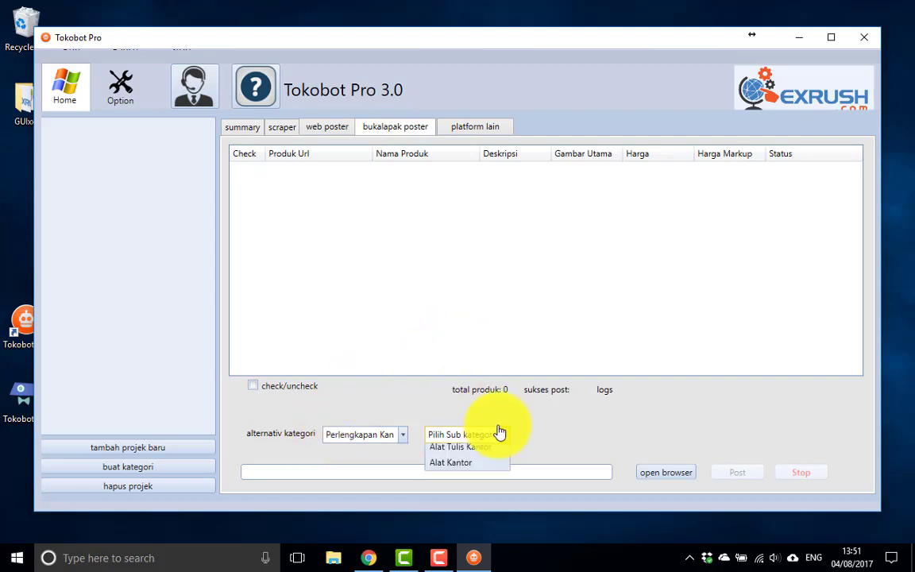
left_click(492, 465)
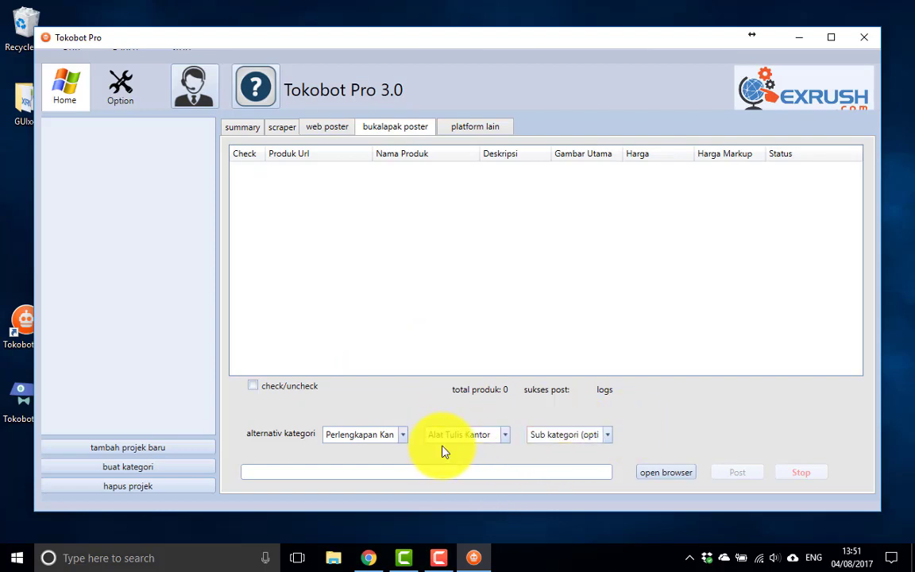
left_click(578, 436)
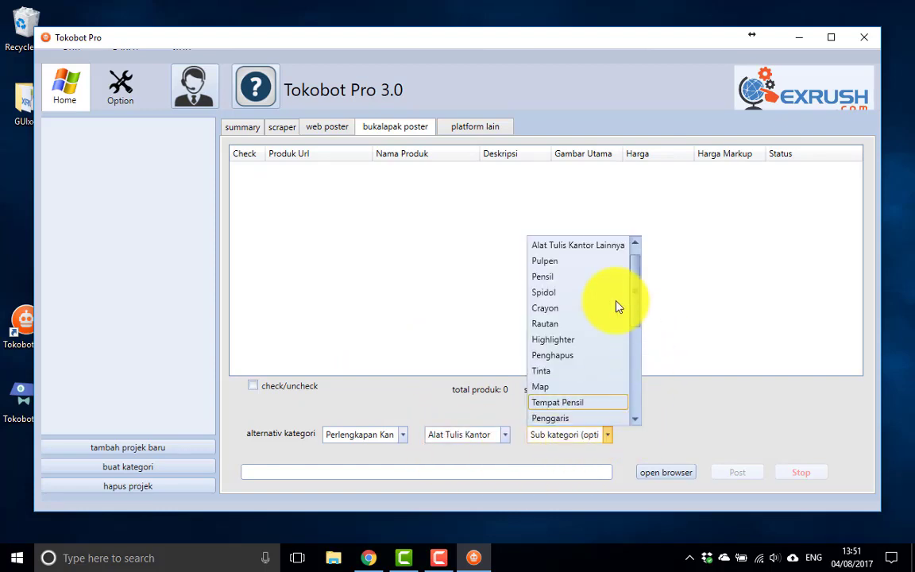
left_click(573, 326)
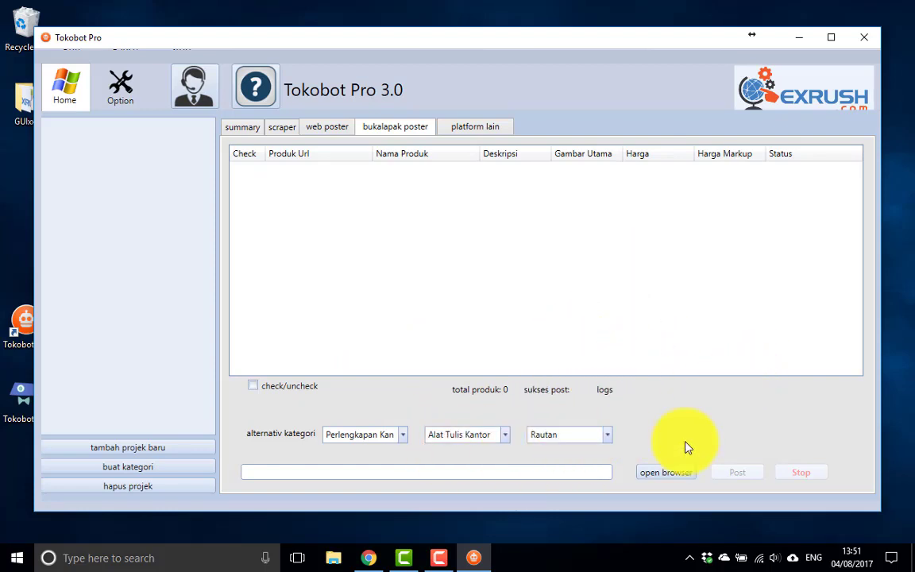
Change the bukalapak poster's alternativ kategori to Fashion Pria.
left_click(362, 447)
scroll(381, 342, "up", 5)
left_click(379, 310)
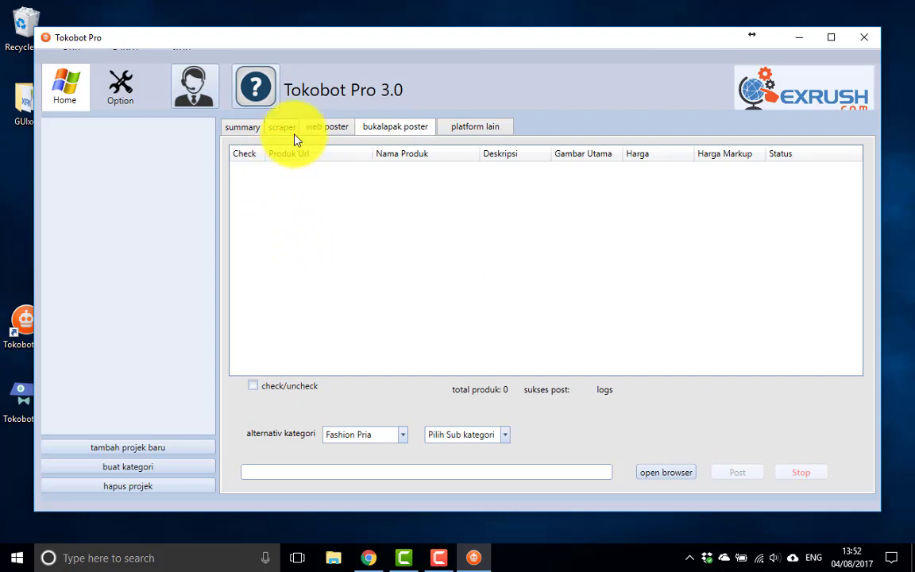
Review the web poster, scraper and summary pages once more, ending on the scraper page.
left_click(337, 128)
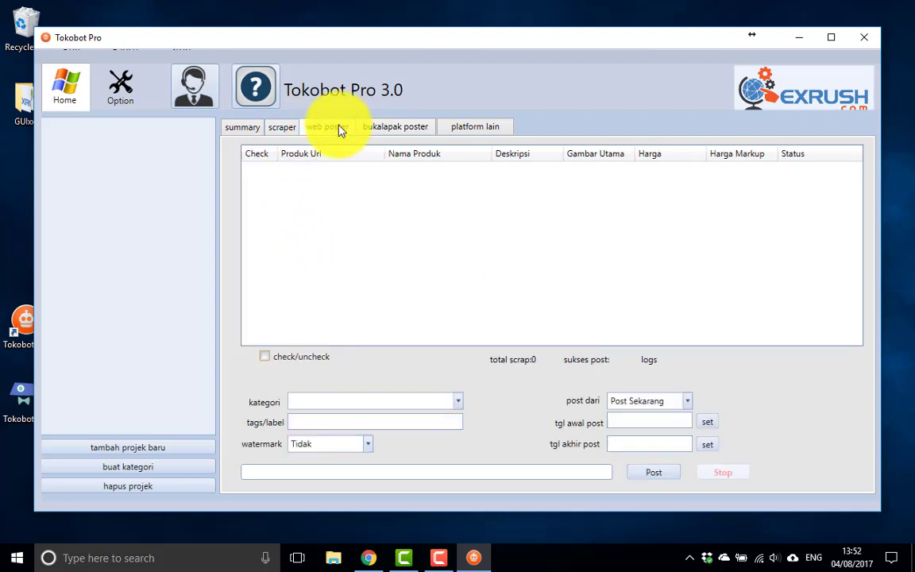
left_click(293, 130)
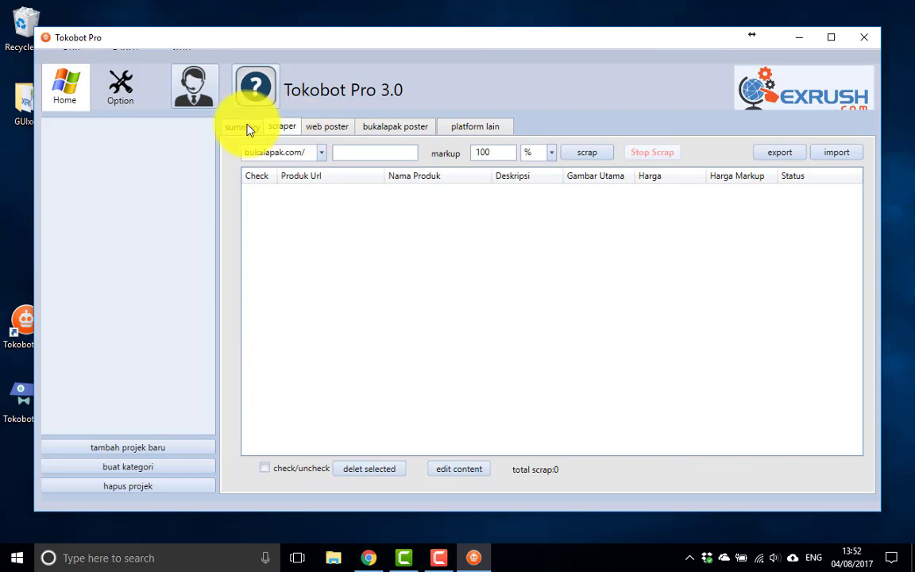
left_click(248, 128)
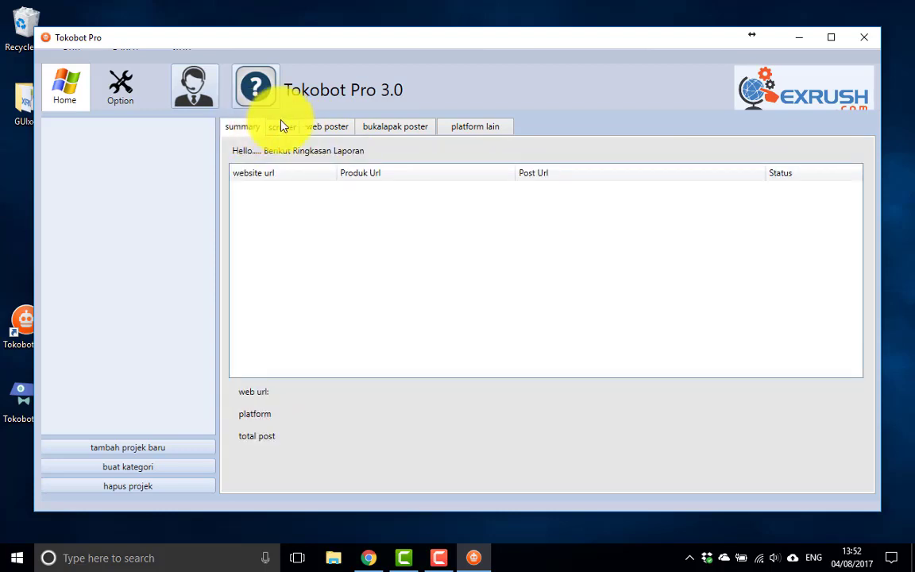
left_click(281, 126)
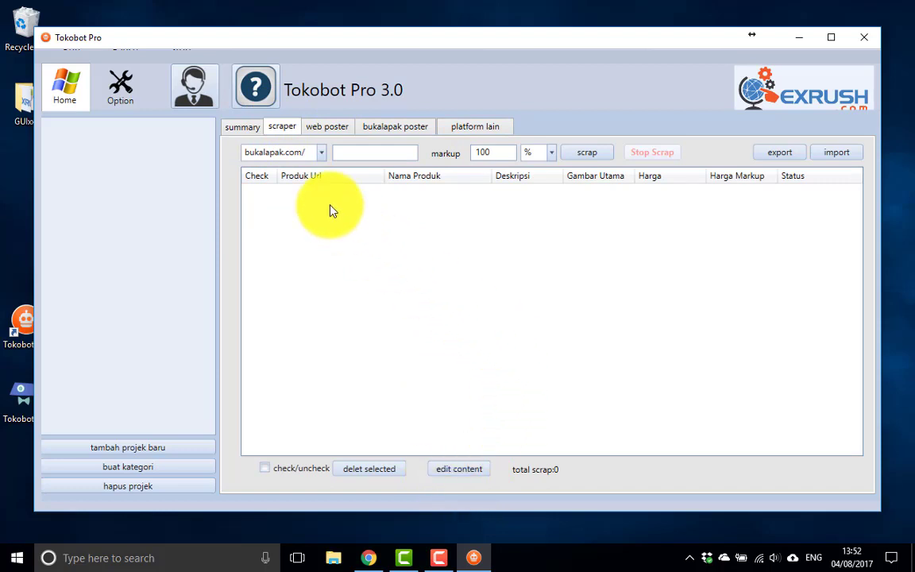
left_click(326, 126)
left_click(248, 130)
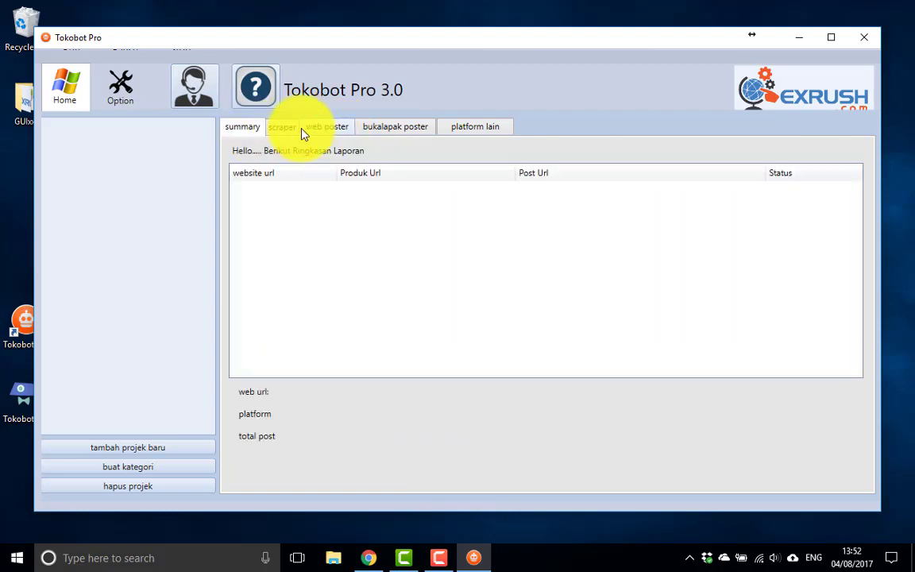
left_click(286, 130)
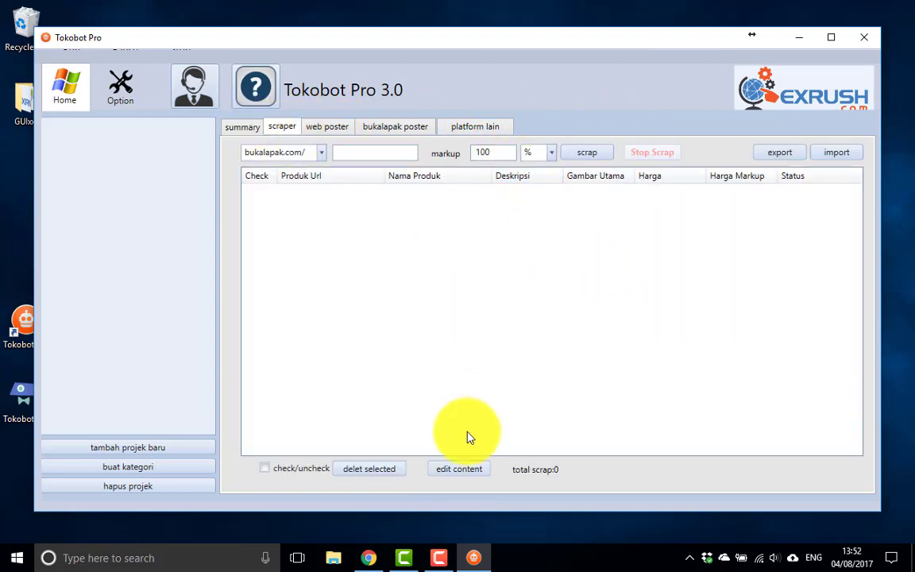
left_click(439, 556)
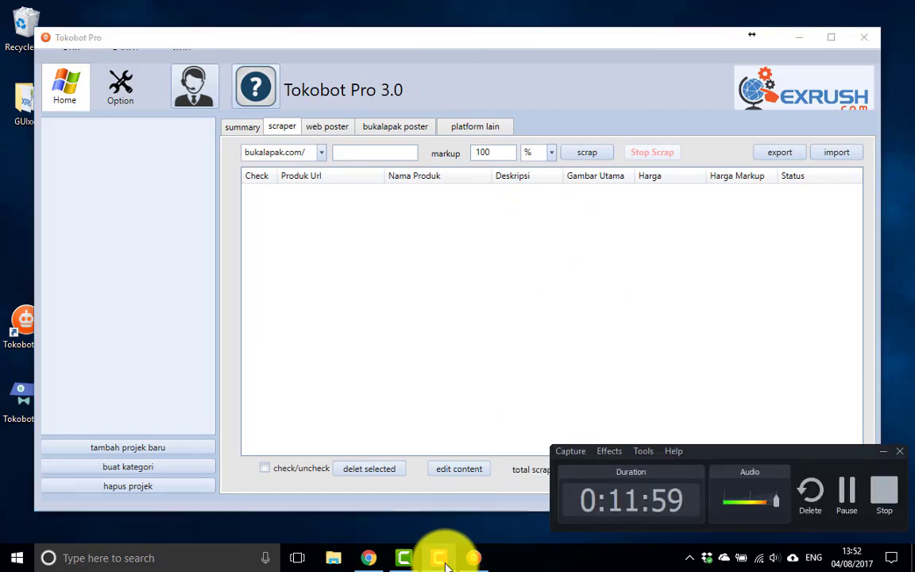